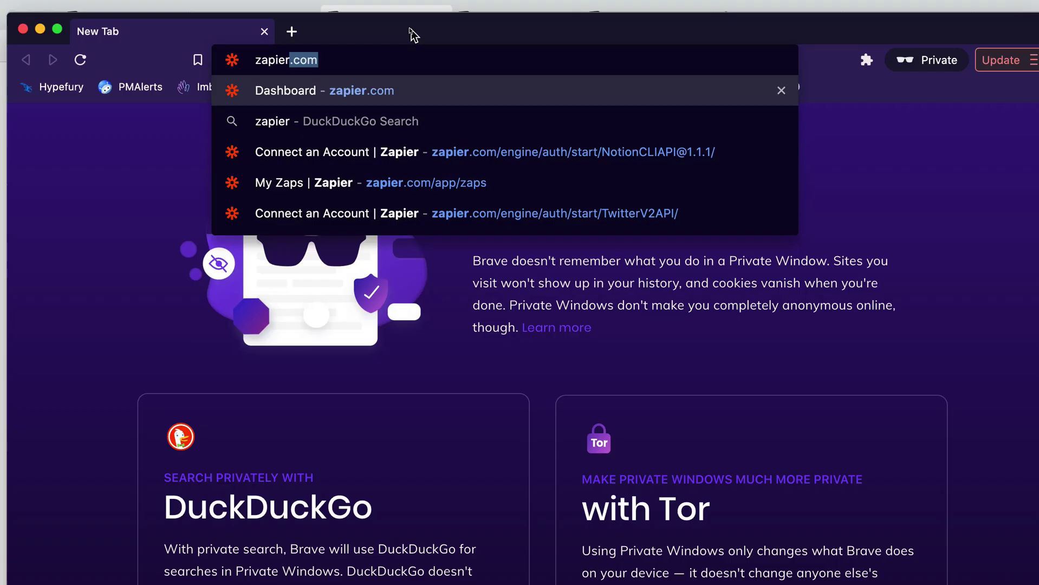
Load zapier.com in the private browser window.
{"action": "key", "text": "Return"}
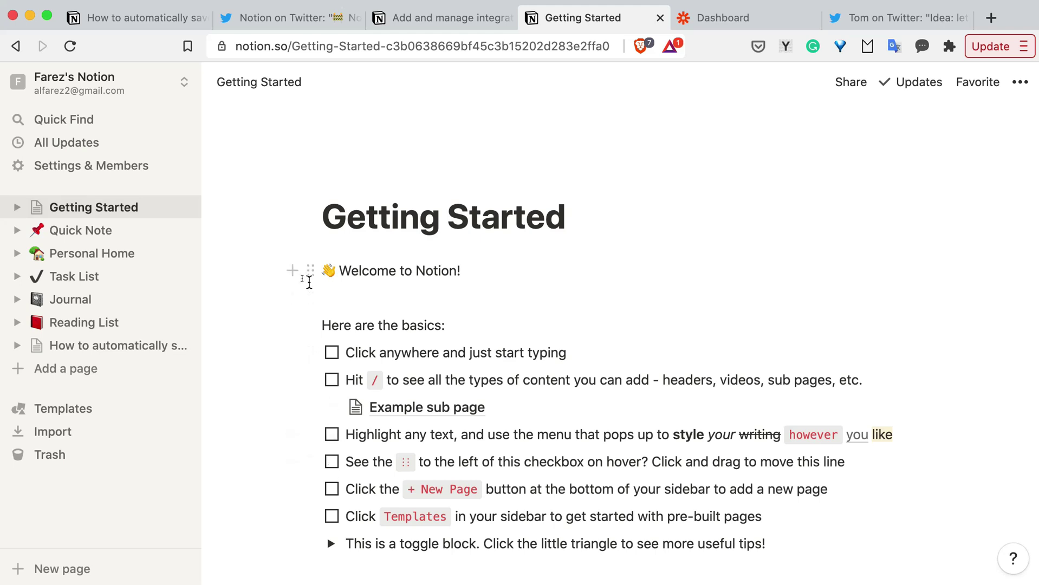
Open the developer page for building your own integrations from the Notion workspace's integration settings.
{"action": "left_click", "coordinate": [64, 170]}
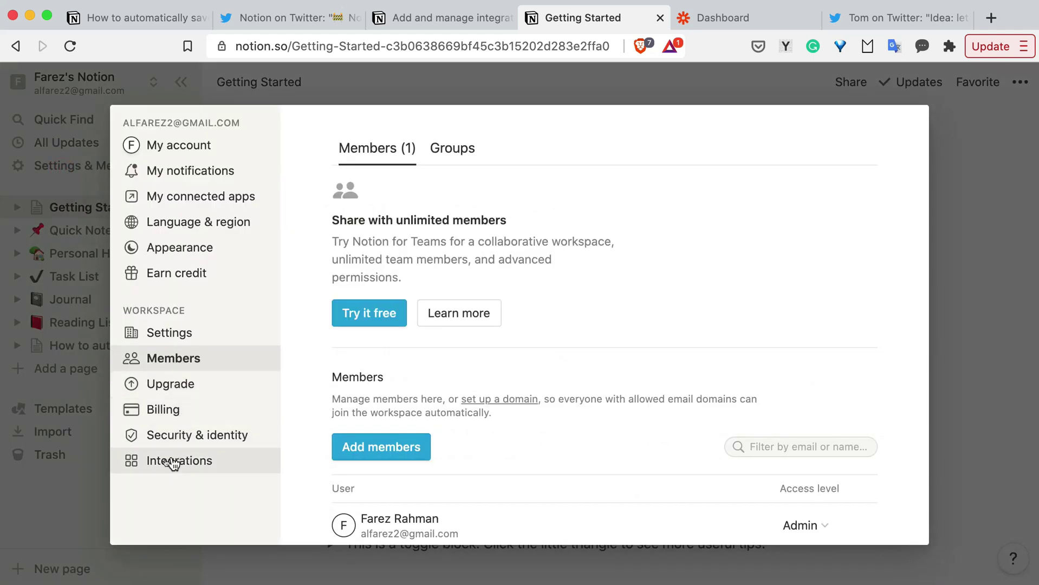
{"action": "left_click", "coordinate": [172, 466]}
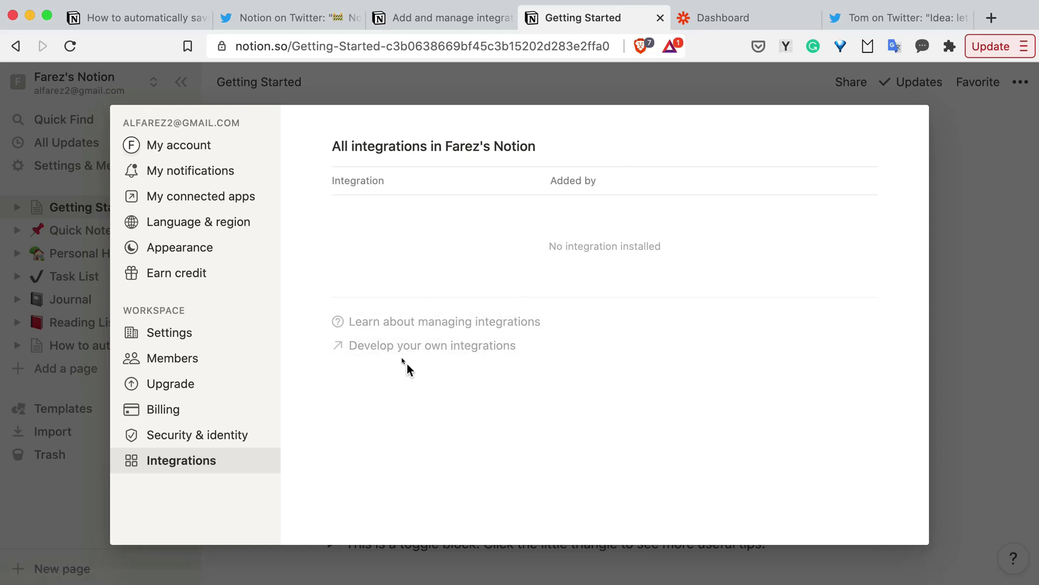
{"action": "left_click", "coordinate": [369, 350]}
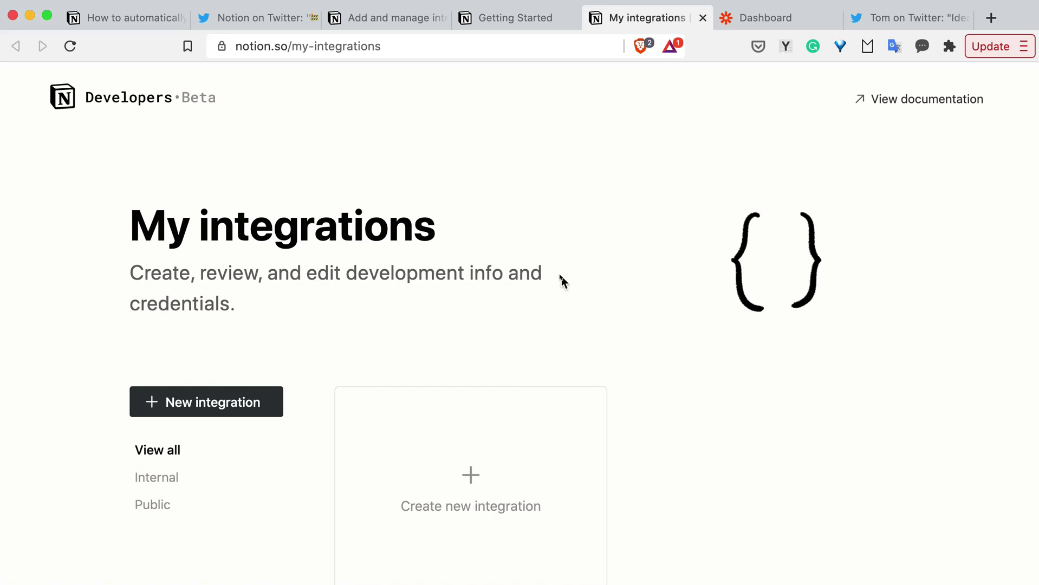
Create a new integration named "Save liked tweets" associated with the preselected workspace.
{"action": "scroll", "coordinate": [559, 280], "scroll_direction": "down", "scroll_amount": 3}
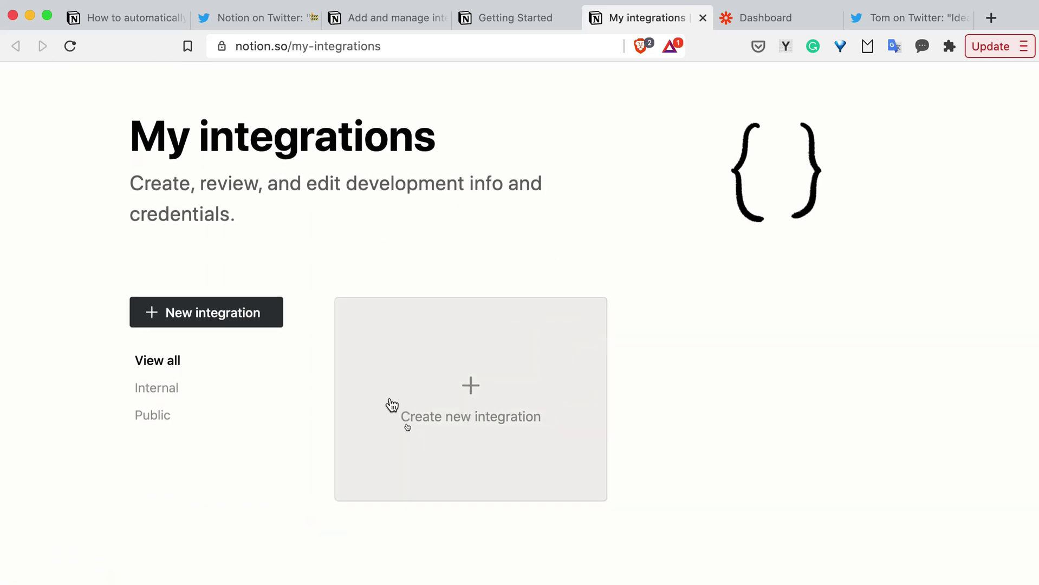
{"action": "left_click", "coordinate": [491, 401]}
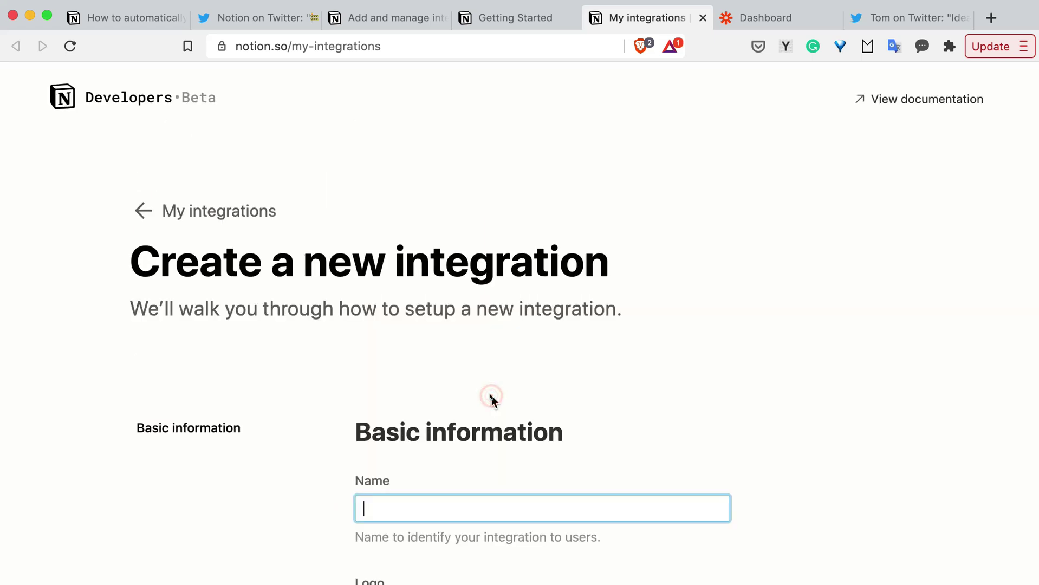
{"action": "scroll", "coordinate": [715, 278], "scroll_direction": "down", "scroll_amount": 1}
{"action": "scroll", "coordinate": [715, 279], "scroll_direction": "down", "scroll_amount": 5}
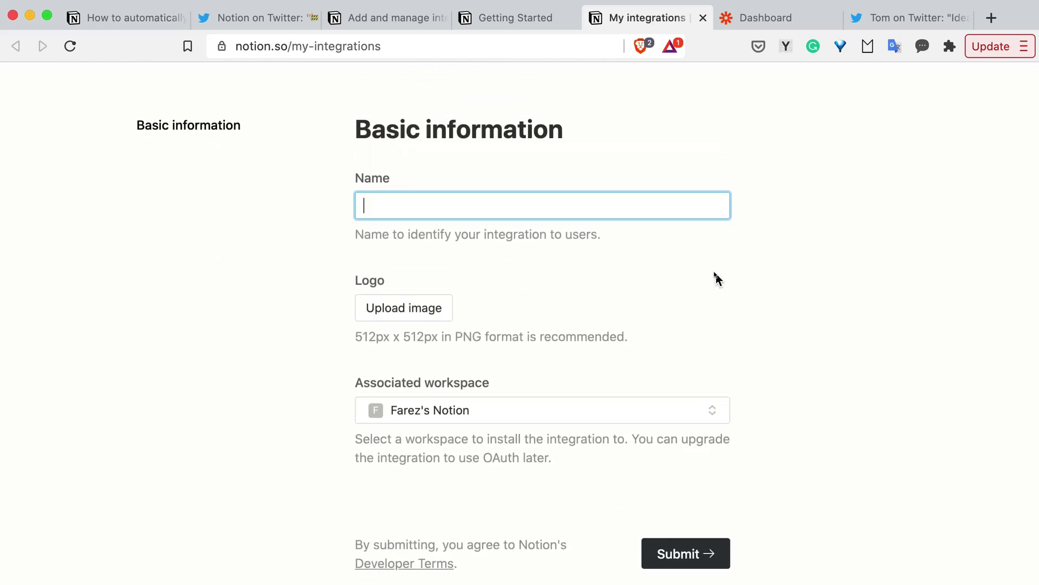
{"action": "type", "text": "Save liked tweets"}
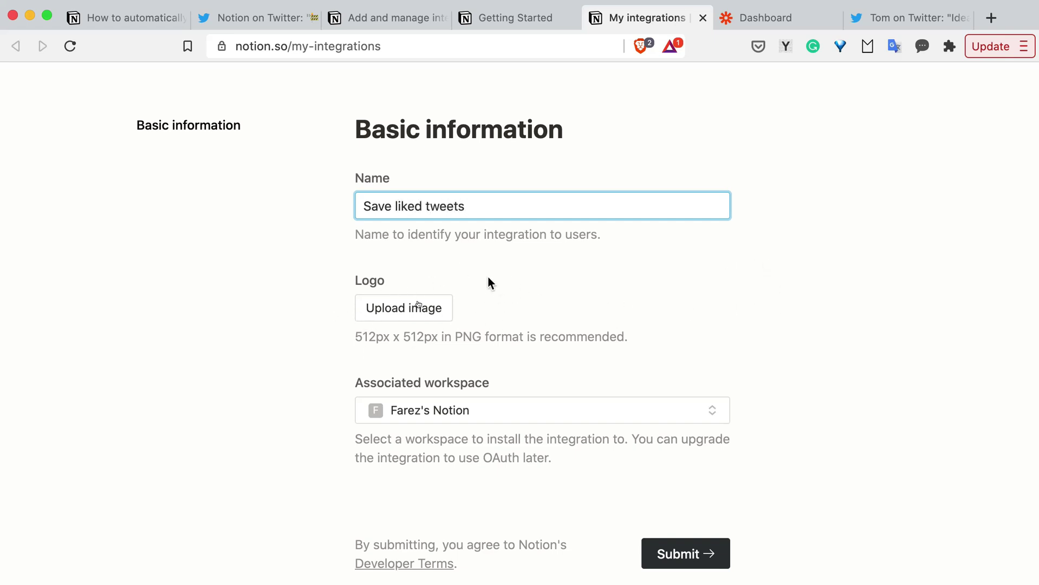
{"action": "scroll", "coordinate": [292, 417], "scroll_direction": "down", "scroll_amount": 3}
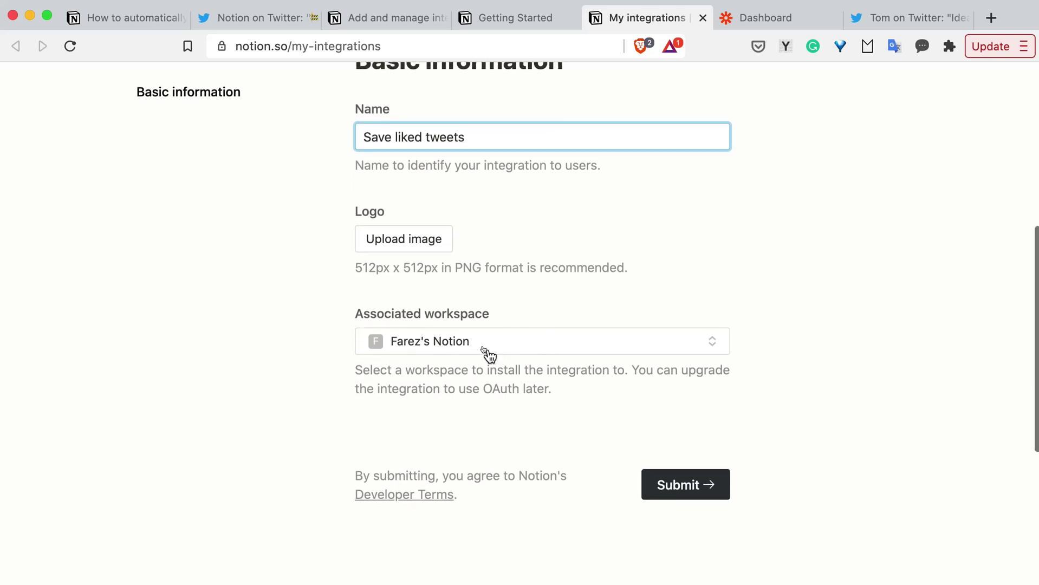
{"action": "left_click", "coordinate": [683, 486]}
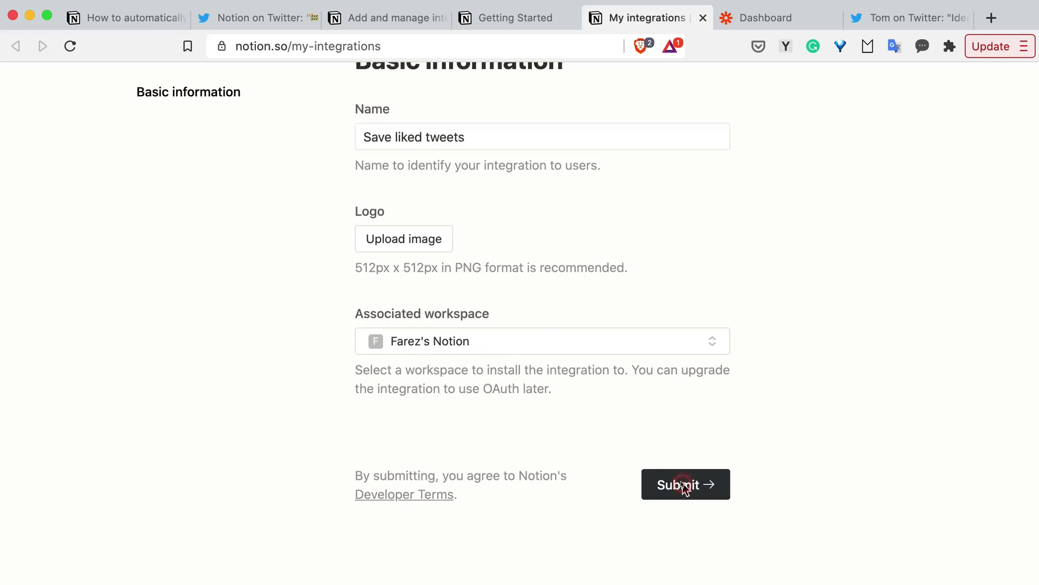
Review the Save liked tweets integration's details and return to the list of integrations.
{"action": "scroll", "coordinate": [607, 265], "scroll_direction": "down", "scroll_amount": 5}
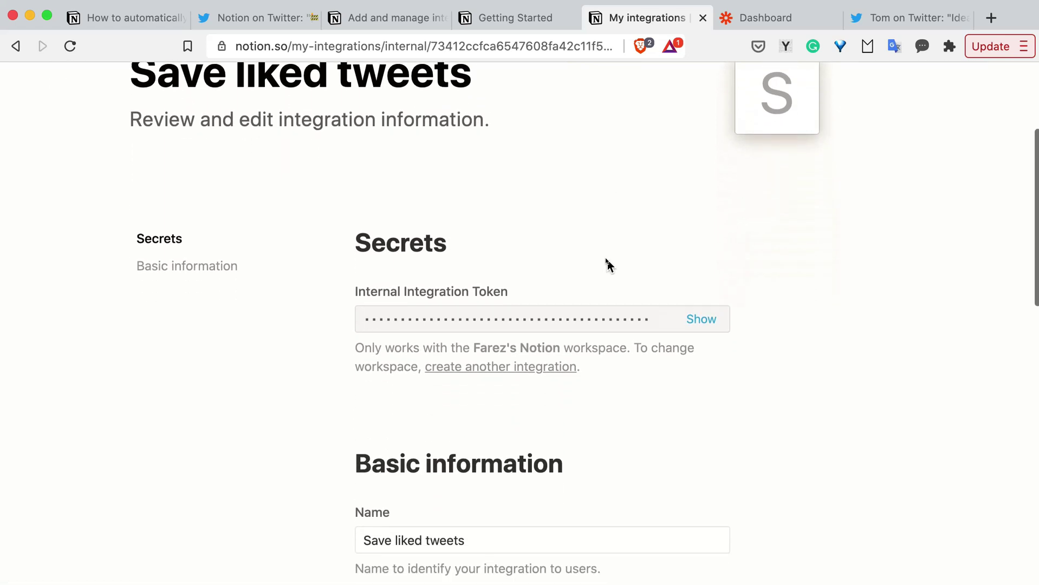
{"action": "scroll", "coordinate": [607, 266], "scroll_direction": "up", "scroll_amount": 5}
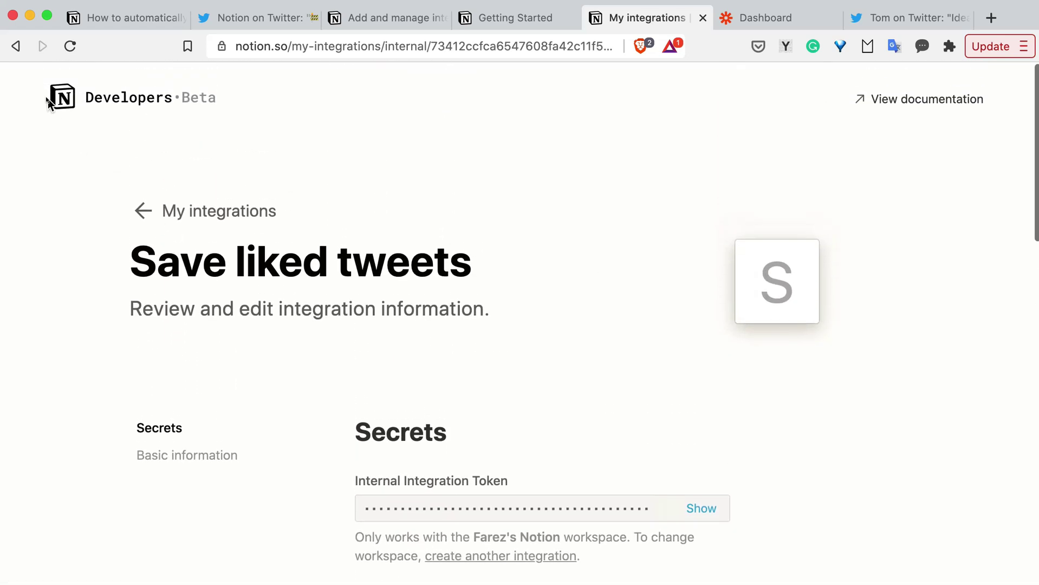
{"action": "left_click", "coordinate": [177, 218]}
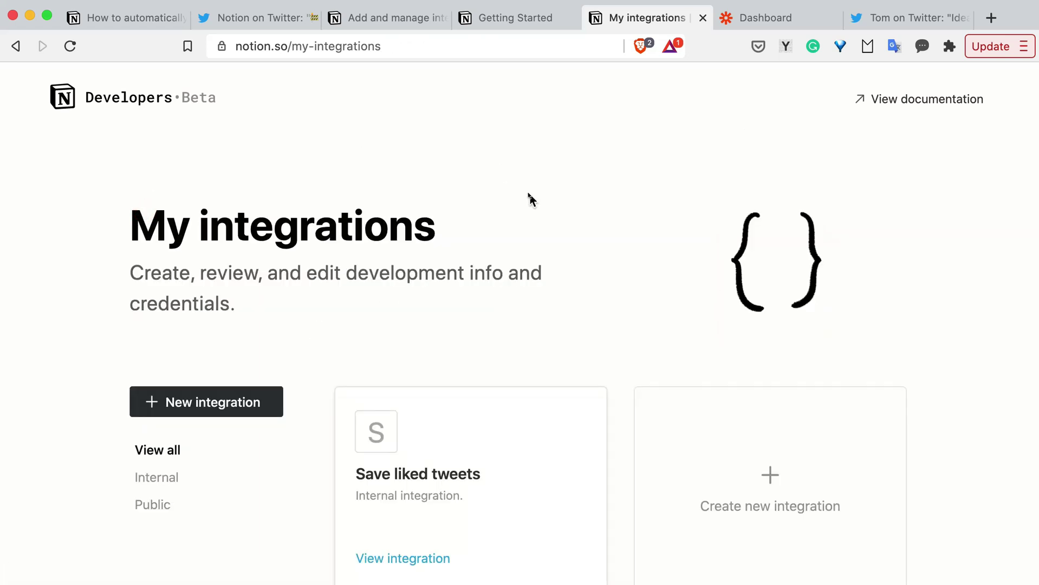
Reload the workspace's integration settings to check the installed integrations, and close the settings.
{"action": "left_click", "coordinate": [494, 19]}
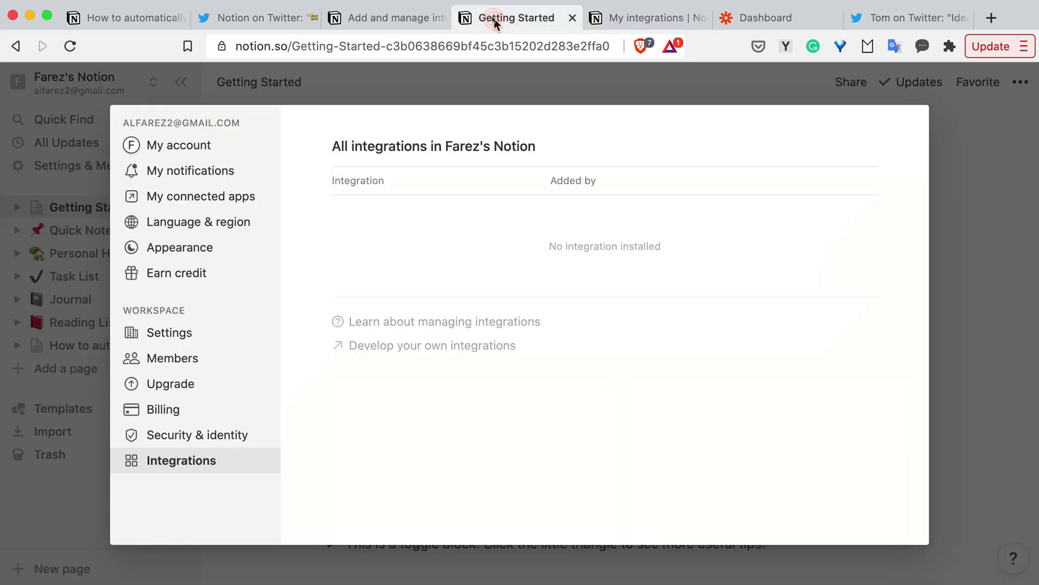
{"action": "left_click", "coordinate": [401, 86]}
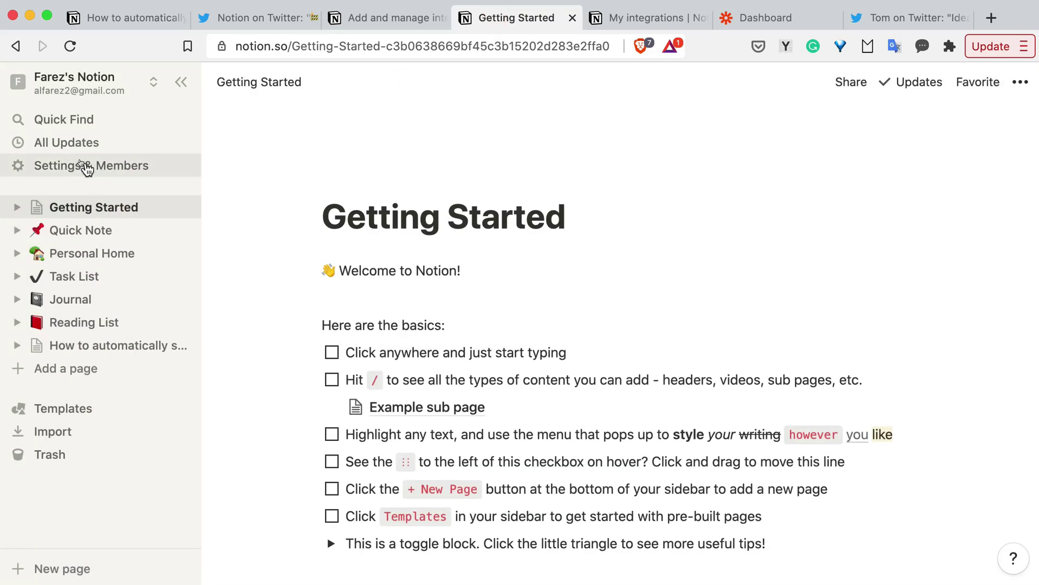
{"action": "left_click", "coordinate": [147, 173]}
{"action": "left_click", "coordinate": [184, 461]}
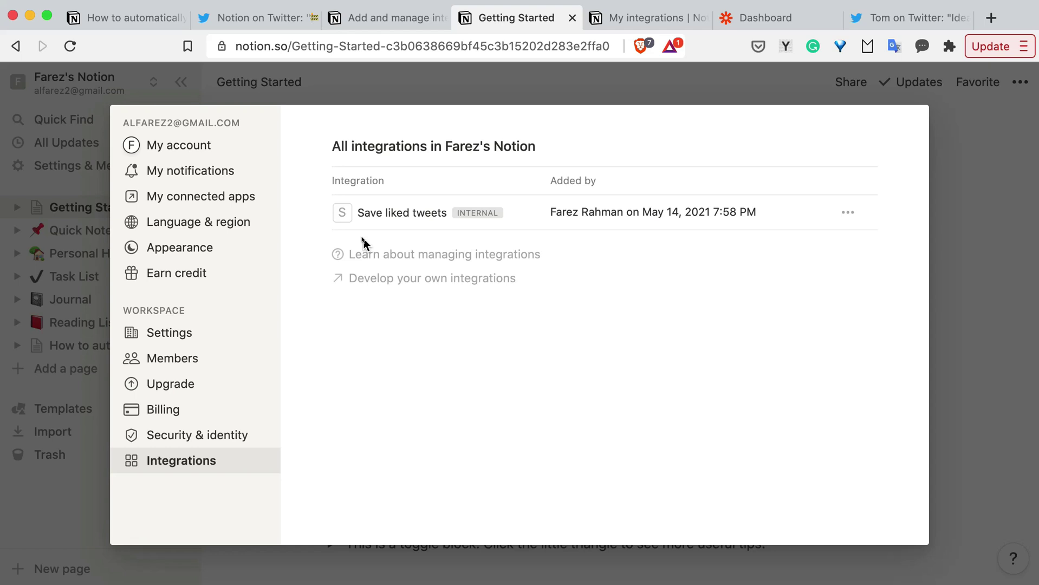
{"action": "left_click", "coordinate": [433, 95]}
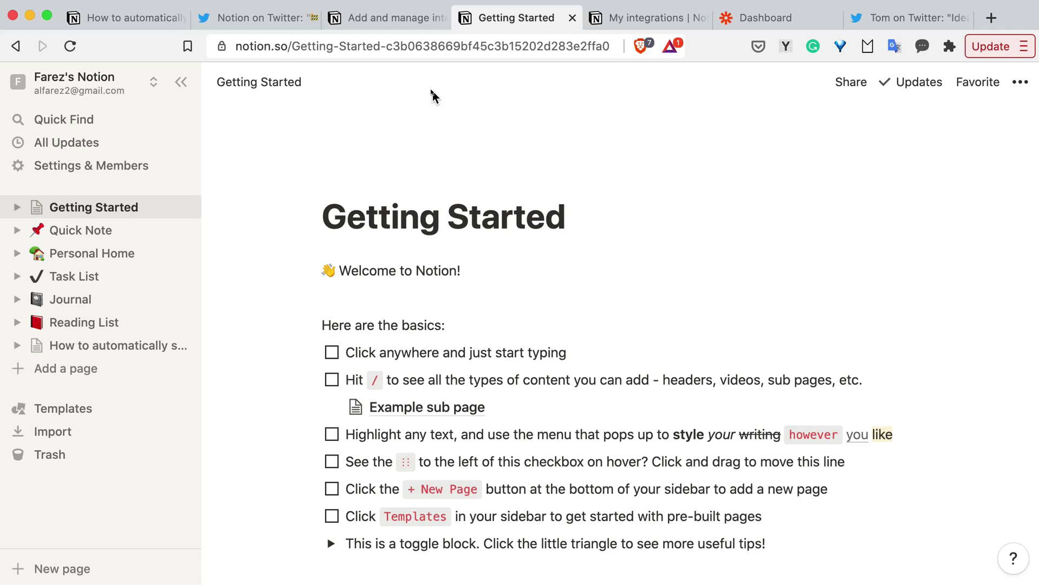
Add a new page titled "Liked tweets" to the workspace and make it a table database.
{"action": "left_click", "coordinate": [79, 374]}
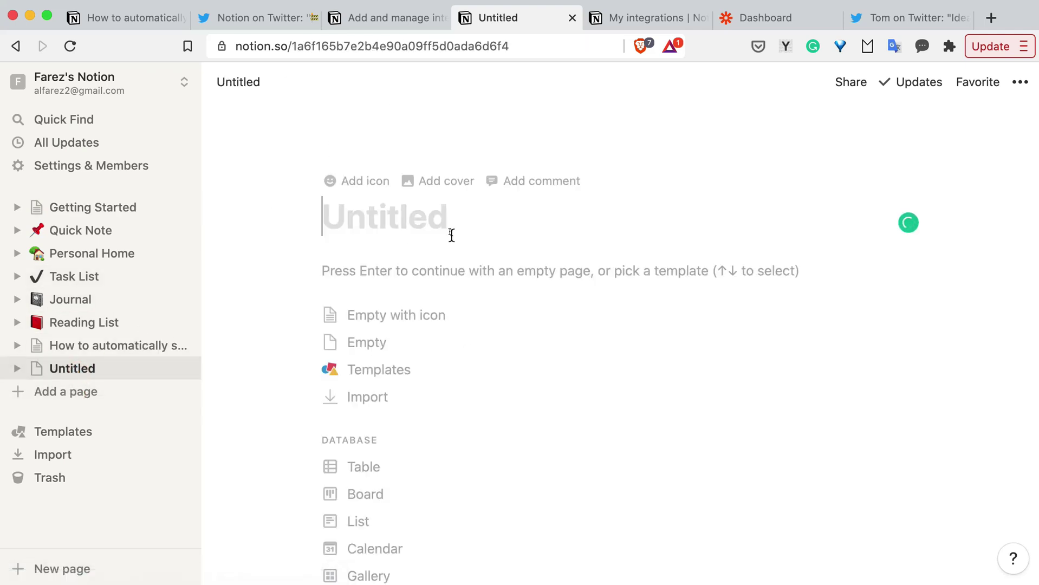
{"action": "type", "text": "Saved"}
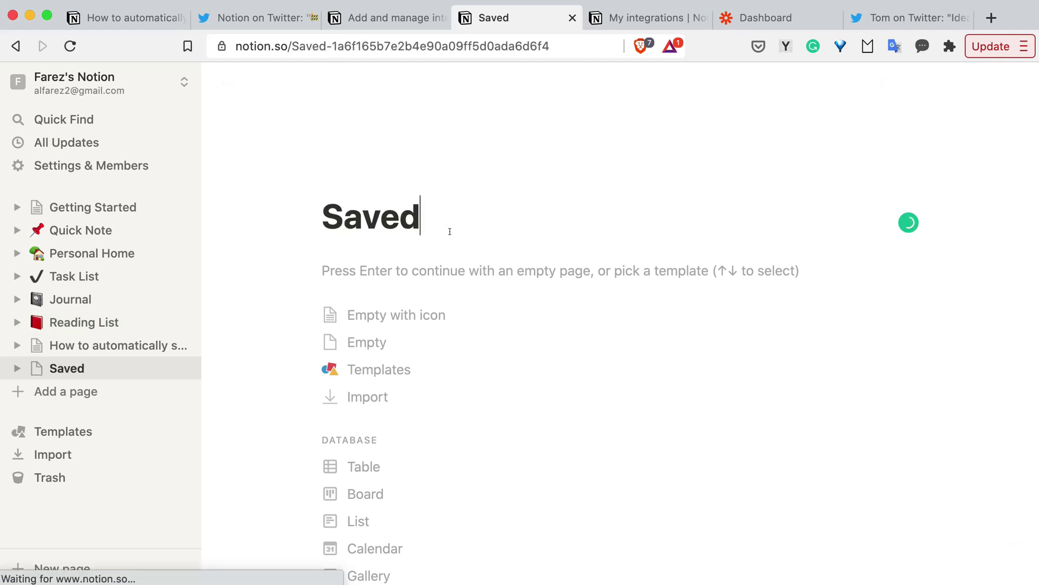
{"action": "key", "text": "BackSpace"}
{"action": "key", "text": "BackSpace"}
{"action": "key", "text": "BackSpace"}
{"action": "key", "text": "BackSpace"}
{"action": "key", "text": "BackSpace"}
{"action": "type", "text": "Liked t"}
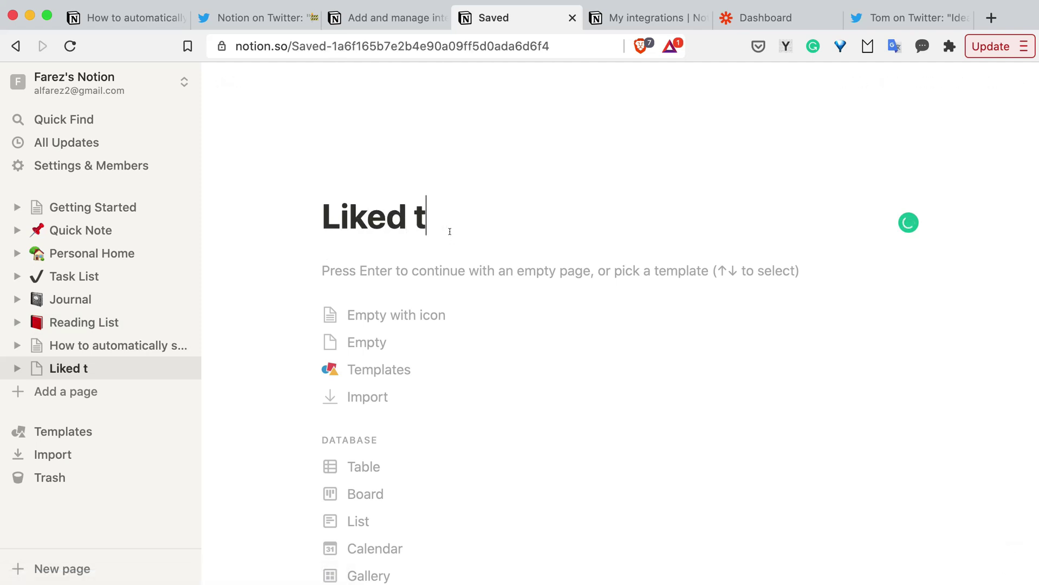
{"action": "type", "text": "weets"}
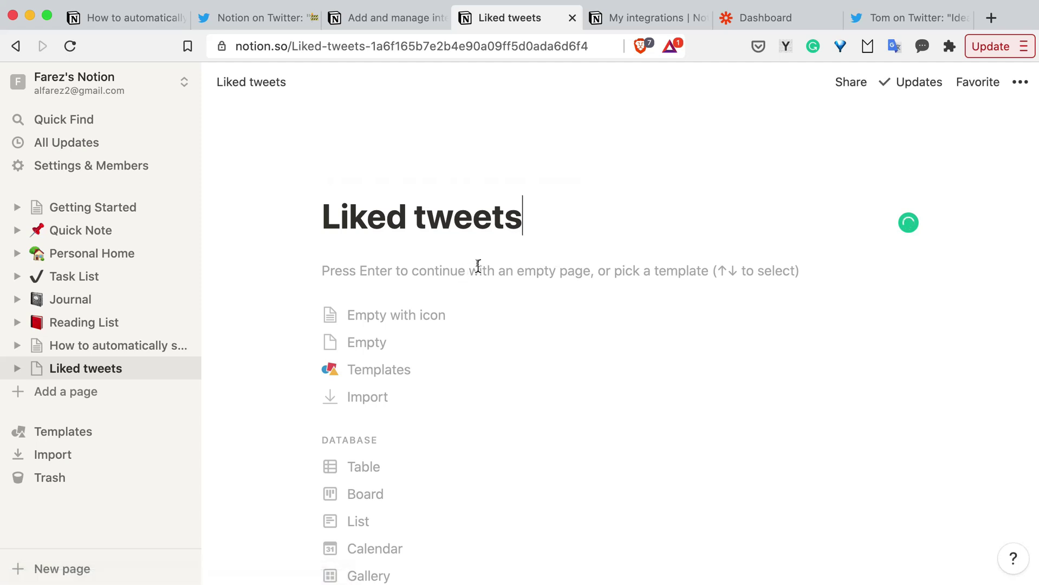
{"action": "scroll", "coordinate": [432, 363], "scroll_direction": "down", "scroll_amount": 1}
{"action": "left_click", "coordinate": [371, 397]}
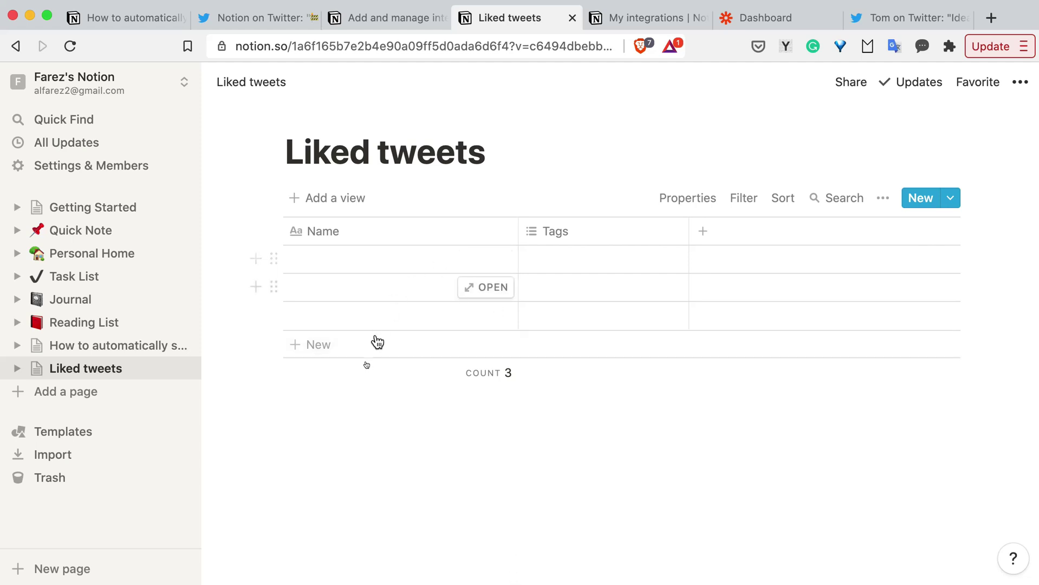
Rename the table's Name column to "Tweet content".
{"action": "left_click", "coordinate": [327, 233]}
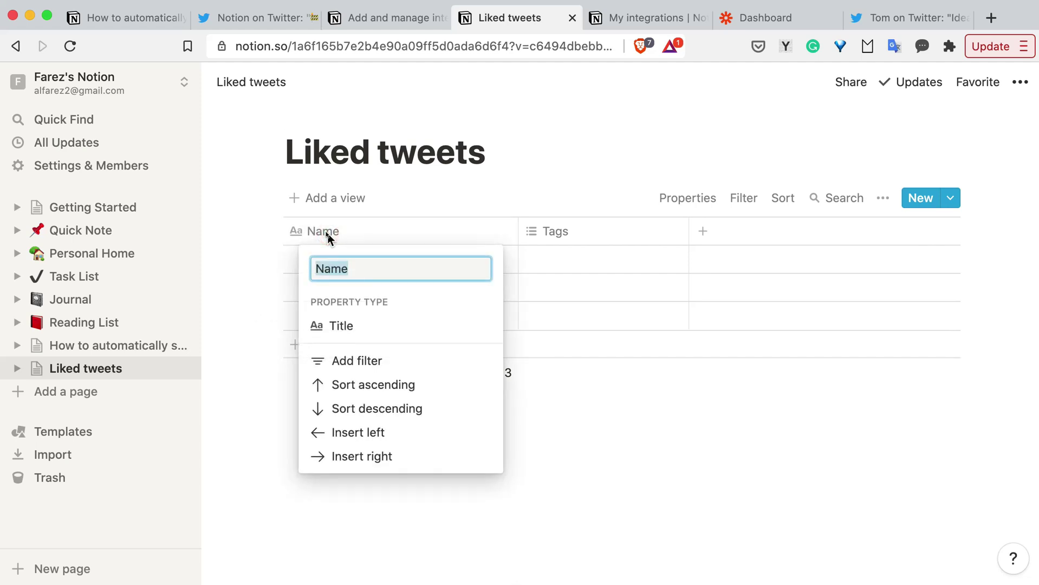
{"action": "type", "text": "Tweet content"}
{"action": "key", "text": "Down"}
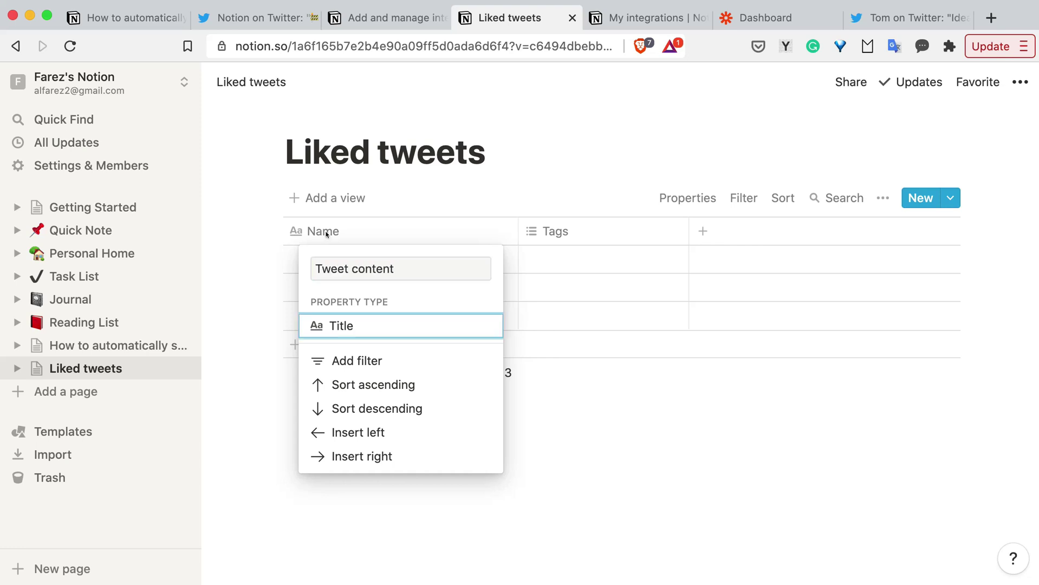
{"action": "left_click", "coordinate": [575, 178]}
Rename the Tags column to "URL" and change its property type to URL.
{"action": "left_click", "coordinate": [561, 232]}
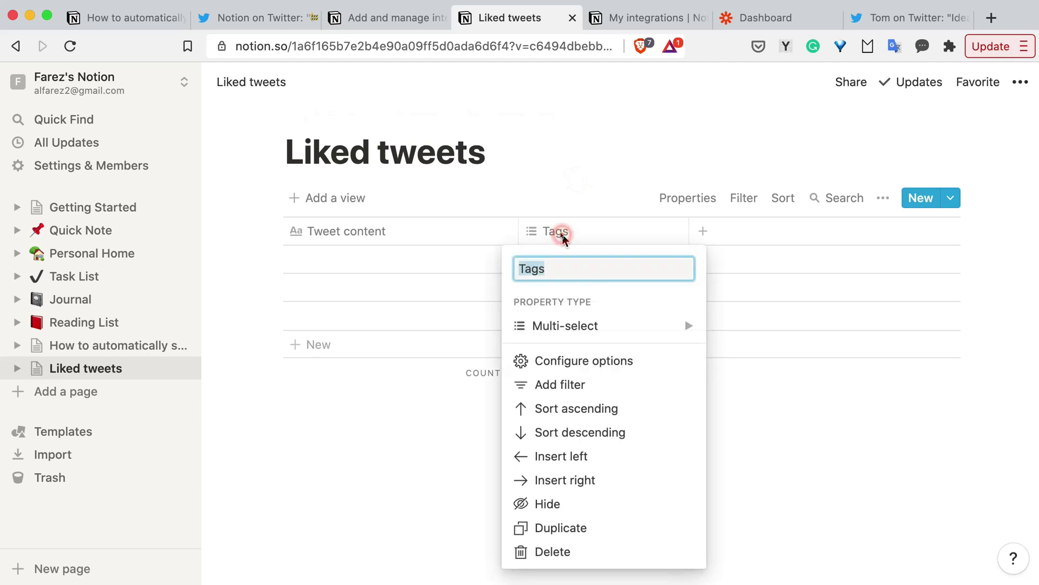
{"action": "type", "text": "URL"}
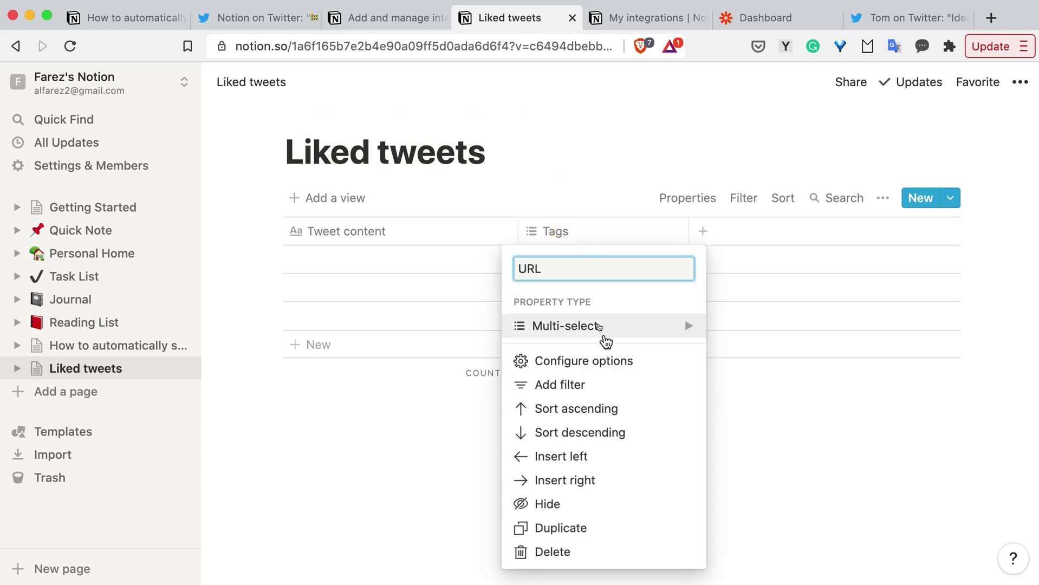
{"action": "left_click", "coordinate": [604, 330]}
{"action": "left_click", "coordinate": [772, 368]}
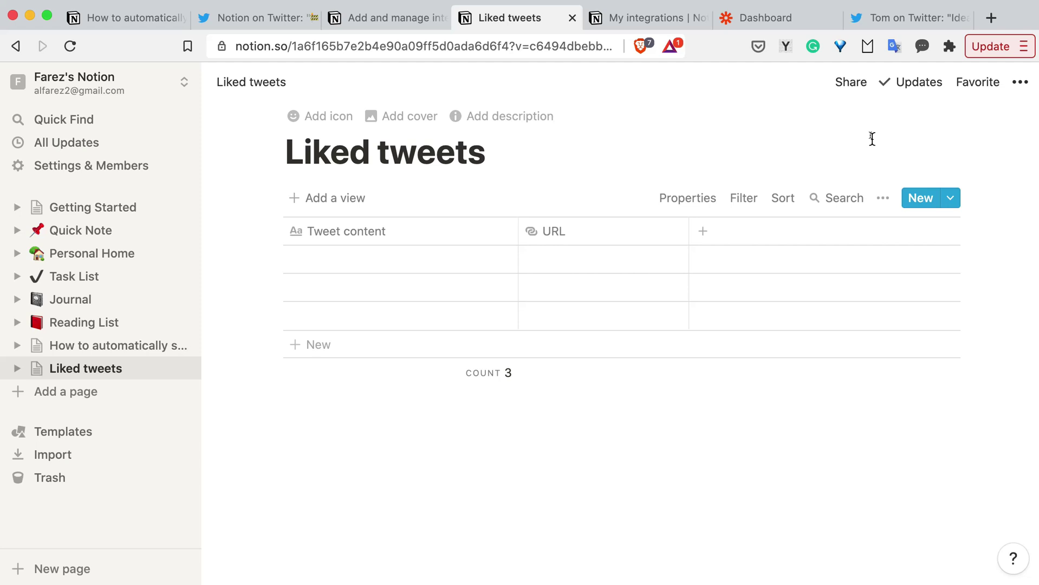
Share the Liked tweets page with the Save liked tweets integration, giving it the Can edit permission.
{"action": "left_click", "coordinate": [848, 86]}
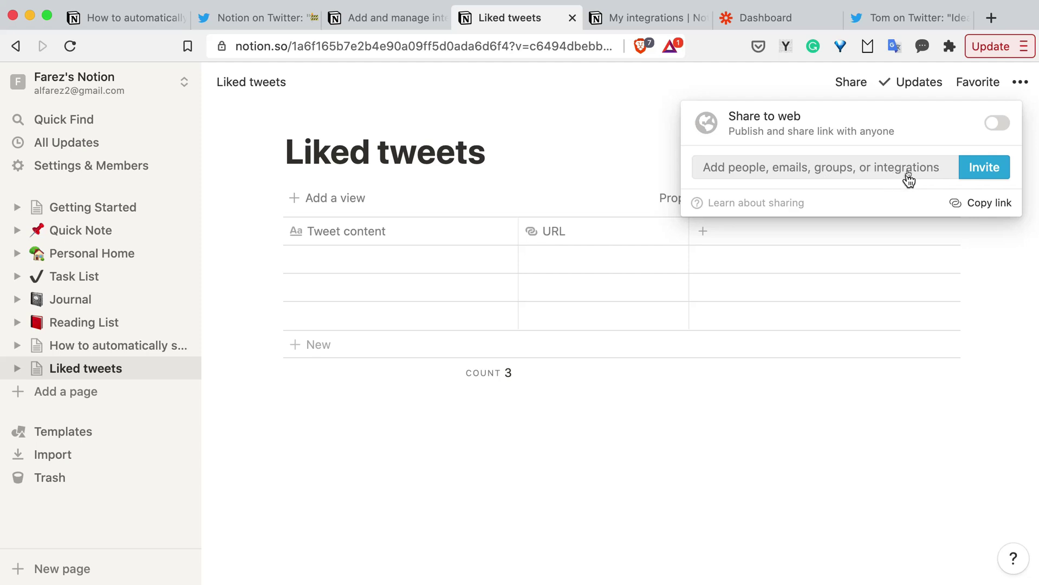
{"action": "left_click", "coordinate": [786, 174]}
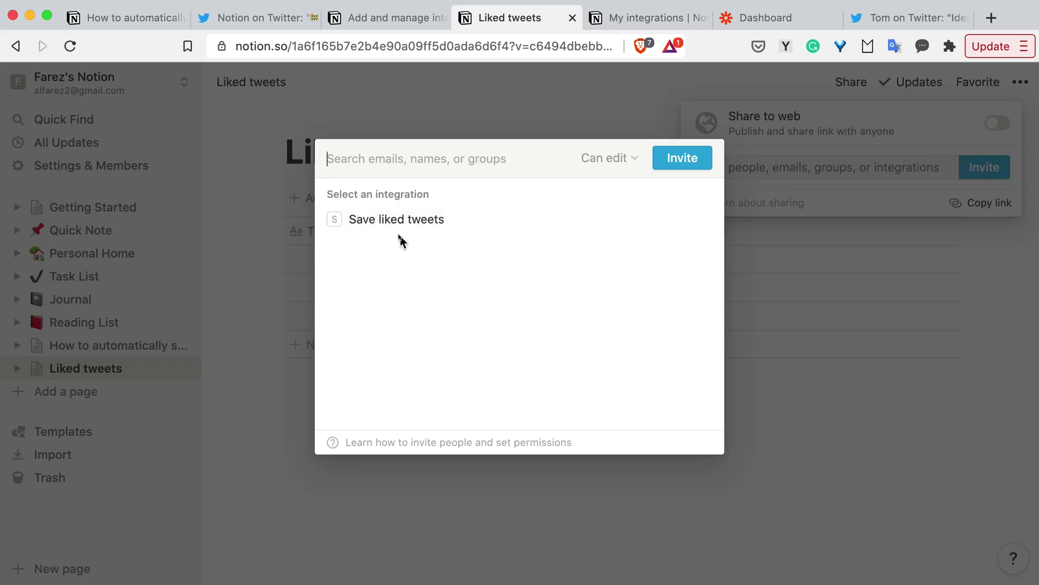
{"action": "left_click", "coordinate": [368, 220]}
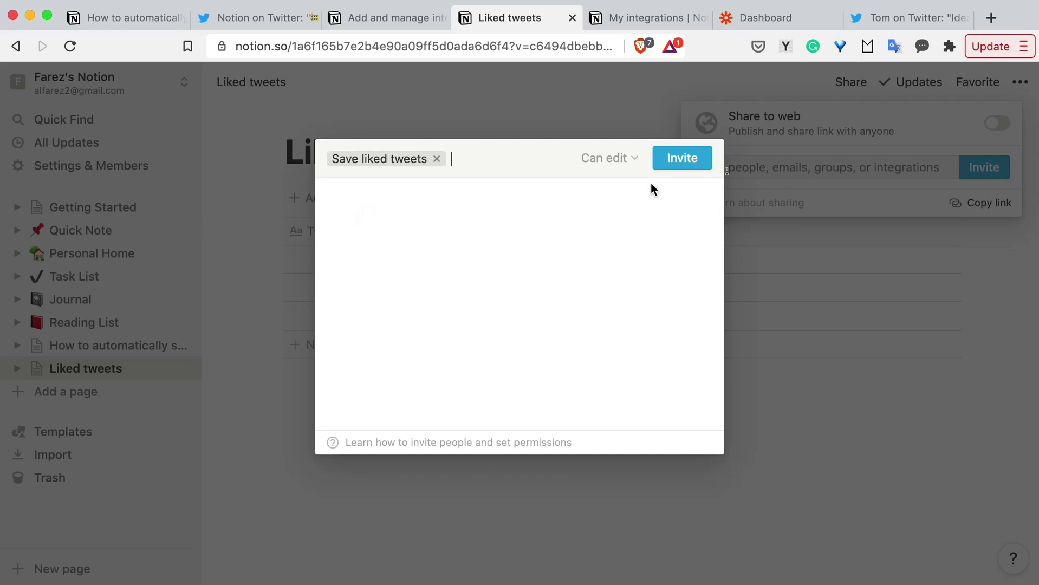
{"action": "left_click", "coordinate": [692, 164]}
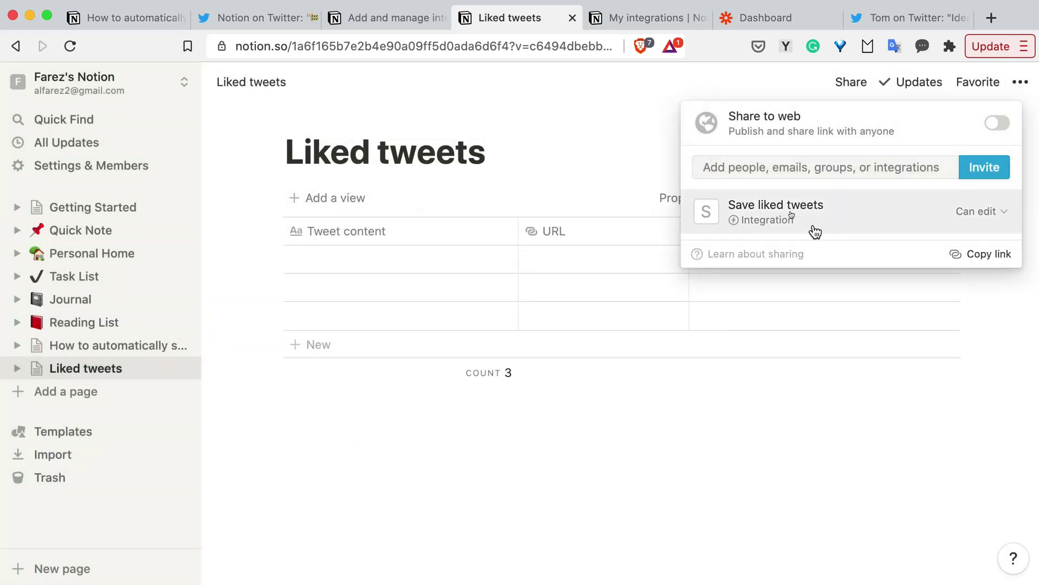
{"action": "left_click", "coordinate": [1002, 215]}
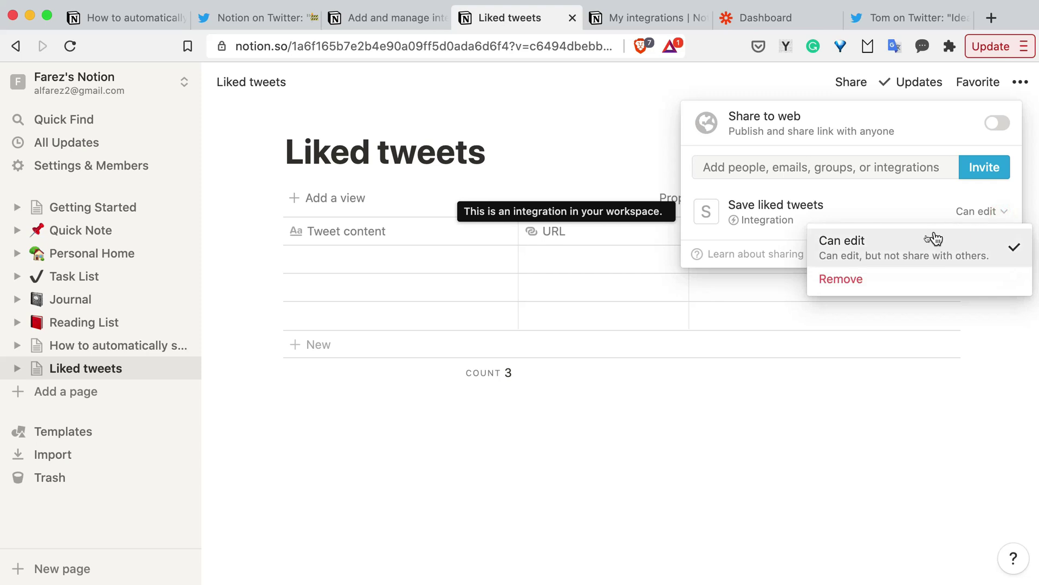
{"action": "left_click", "coordinate": [999, 214]}
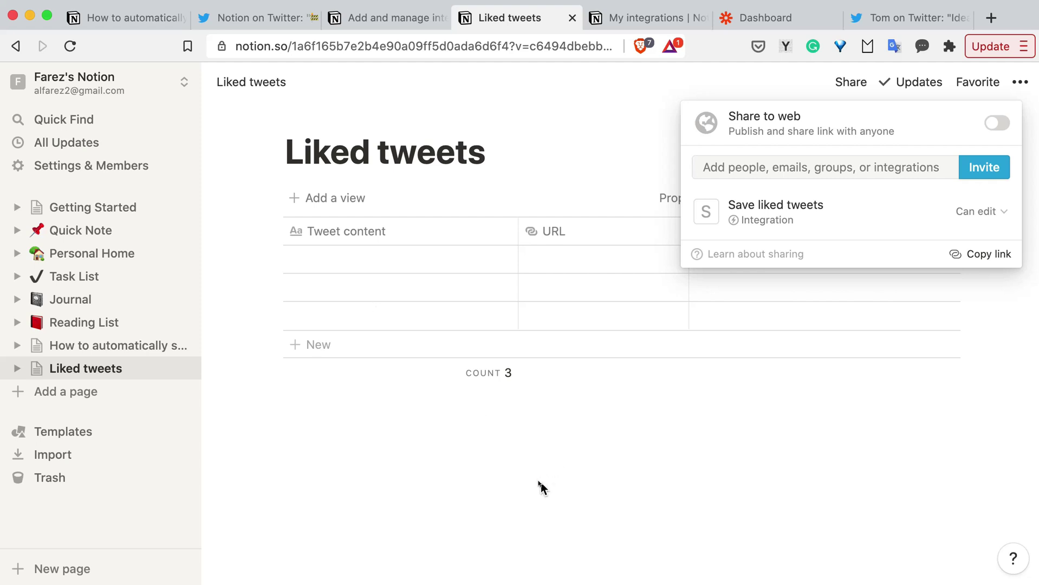
{"action": "left_click", "coordinate": [540, 482]}
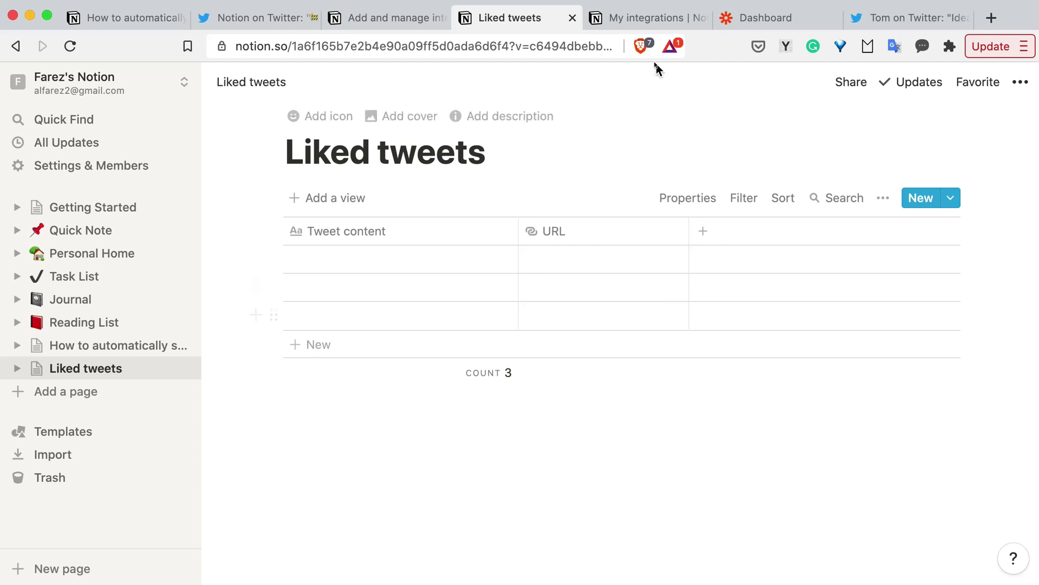
Switch to Zapier and create a new Zap named "Save liked tweets to Notion".
{"action": "left_click", "coordinate": [760, 22]}
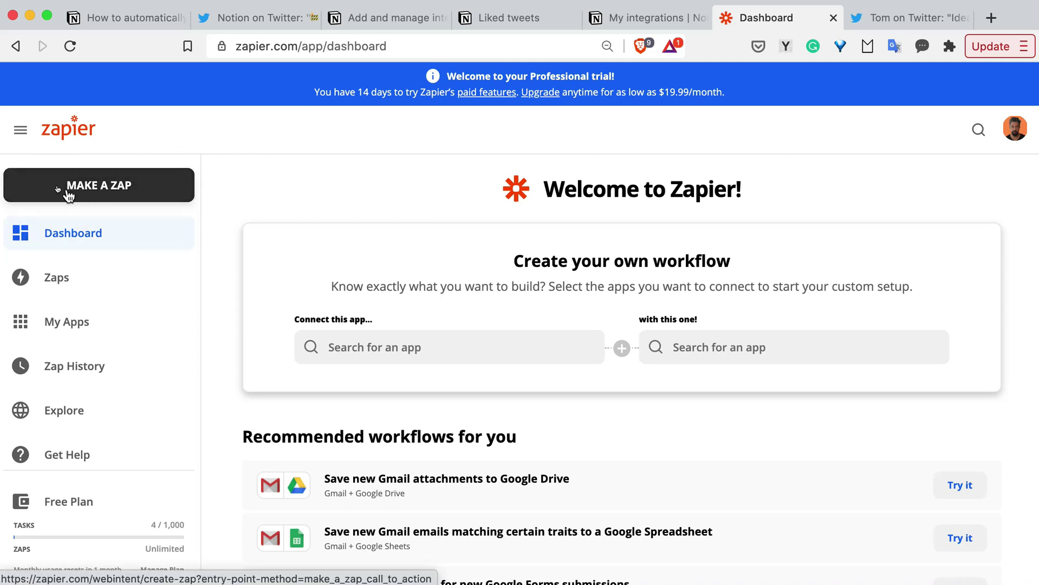
{"action": "left_click", "coordinate": [88, 189]}
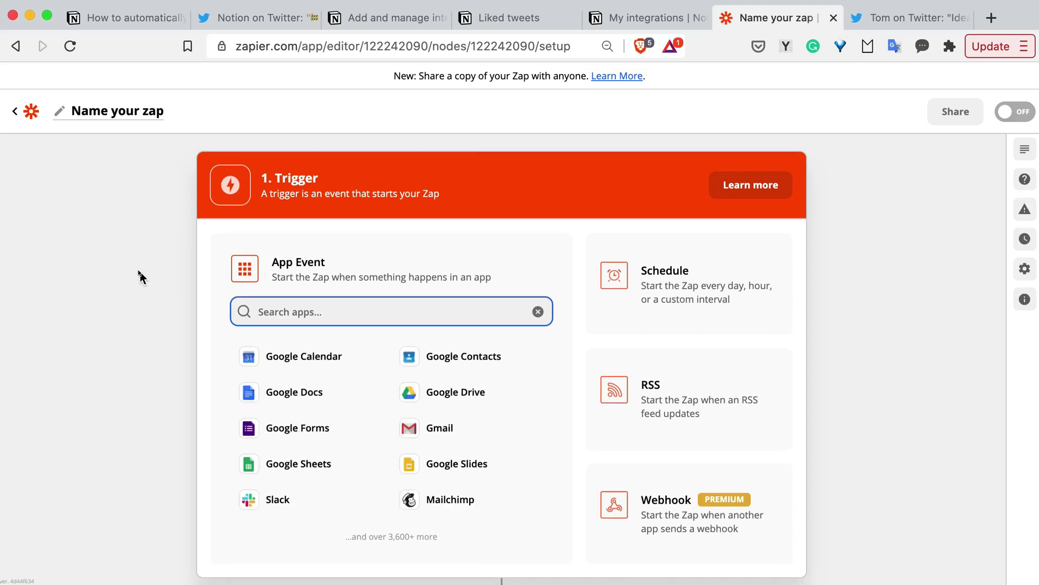
{"action": "left_click", "coordinate": [102, 113]}
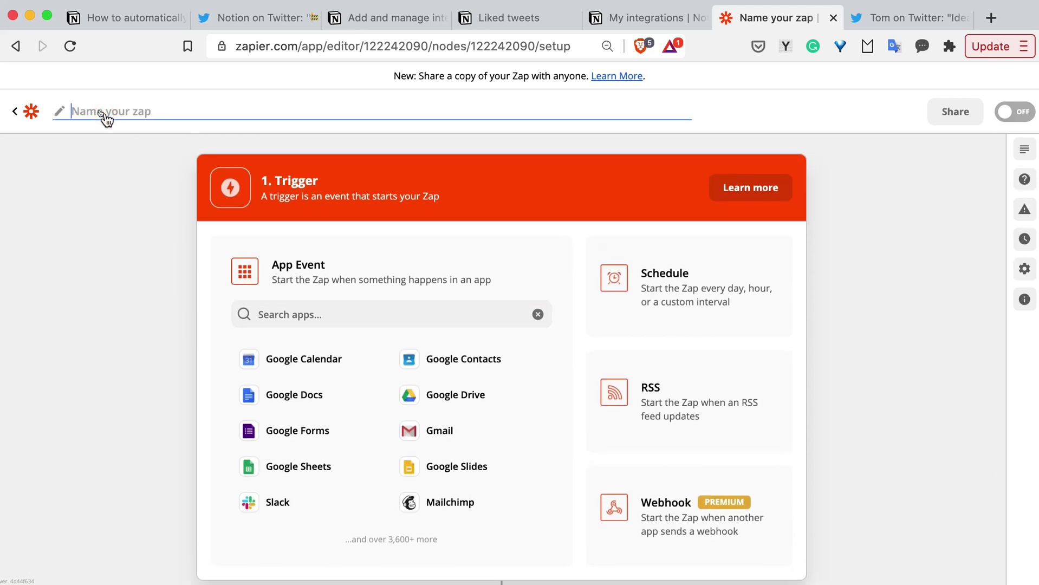
{"action": "type", "text": "Save liked tweets to Notion"}
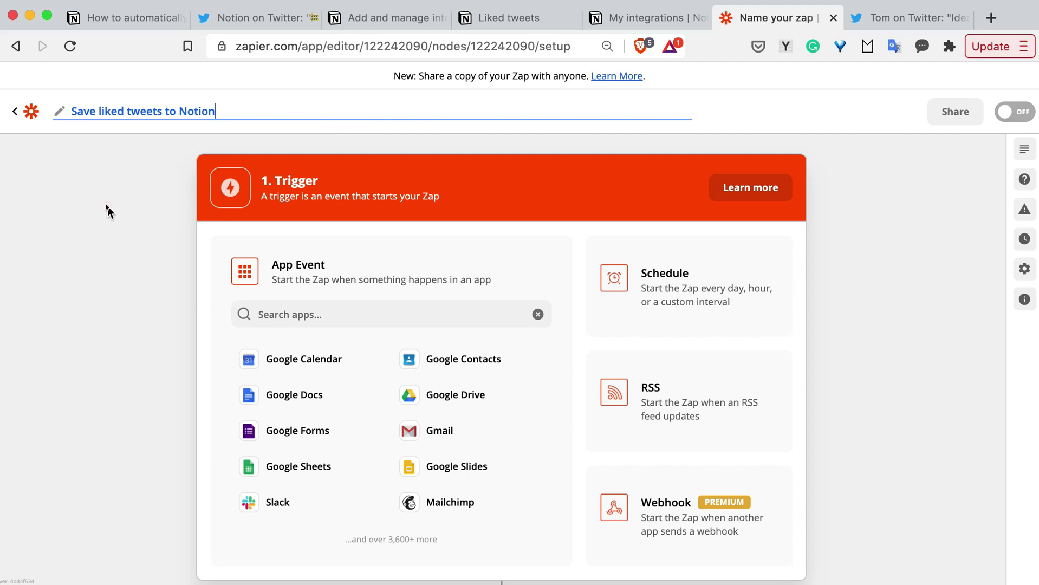
{"action": "left_click", "coordinate": [108, 211]}
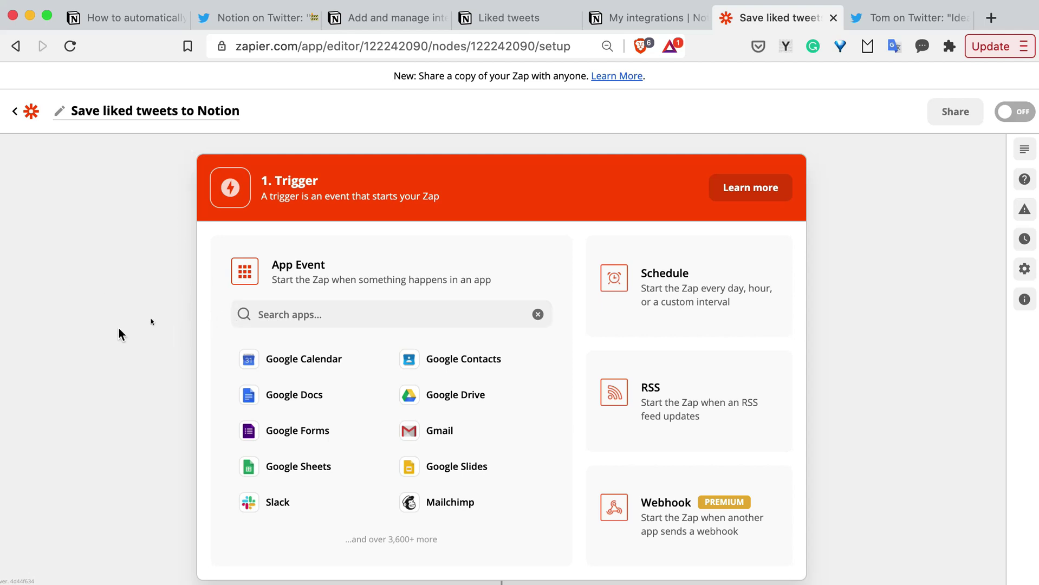
Set the Zap's trigger app to Twitter with Liked Tweet as the trigger event.
{"action": "left_click", "coordinate": [346, 316]}
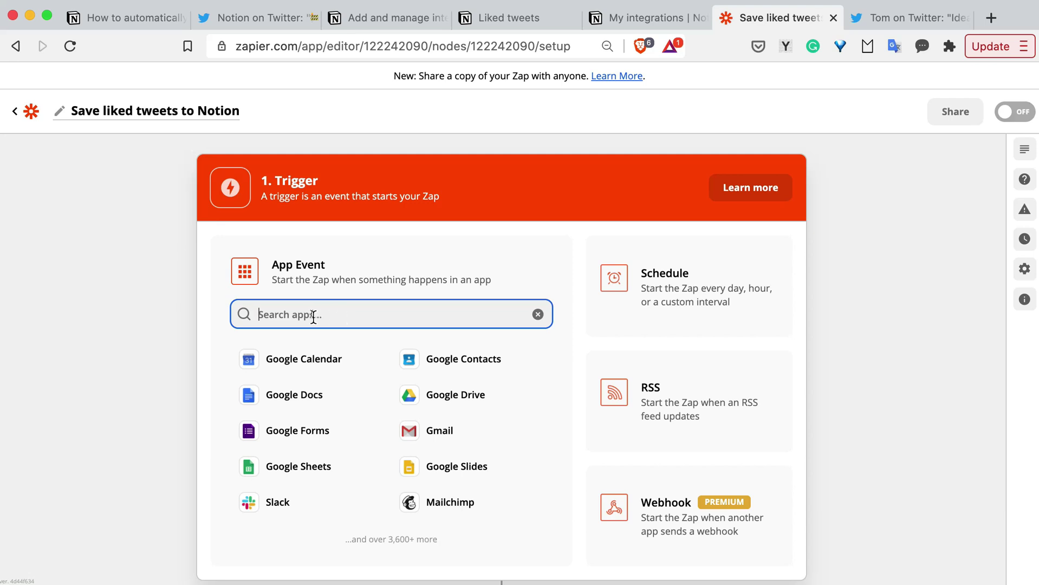
{"action": "type", "text": "tw"}
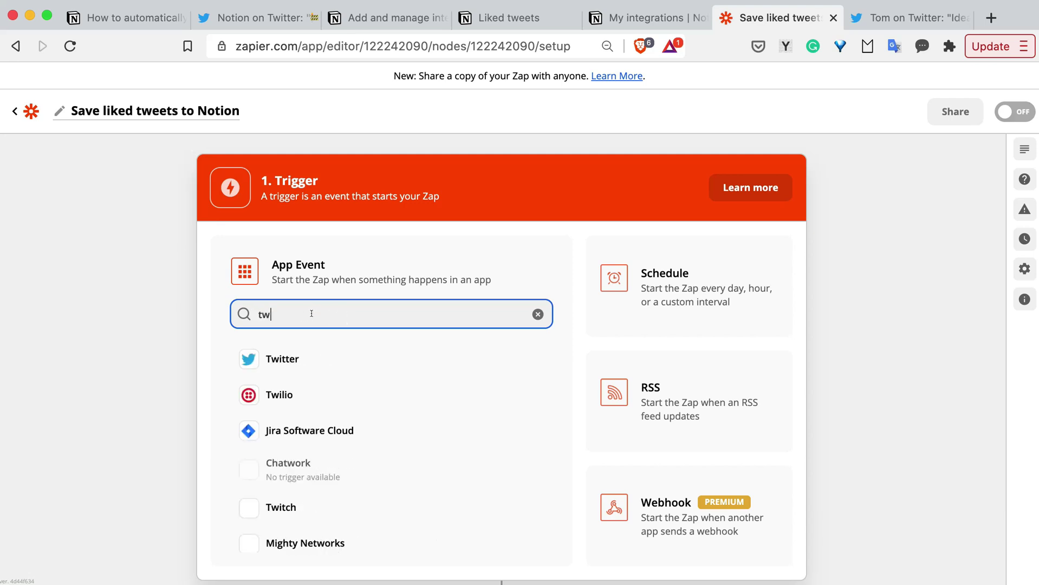
{"action": "left_click", "coordinate": [319, 361]}
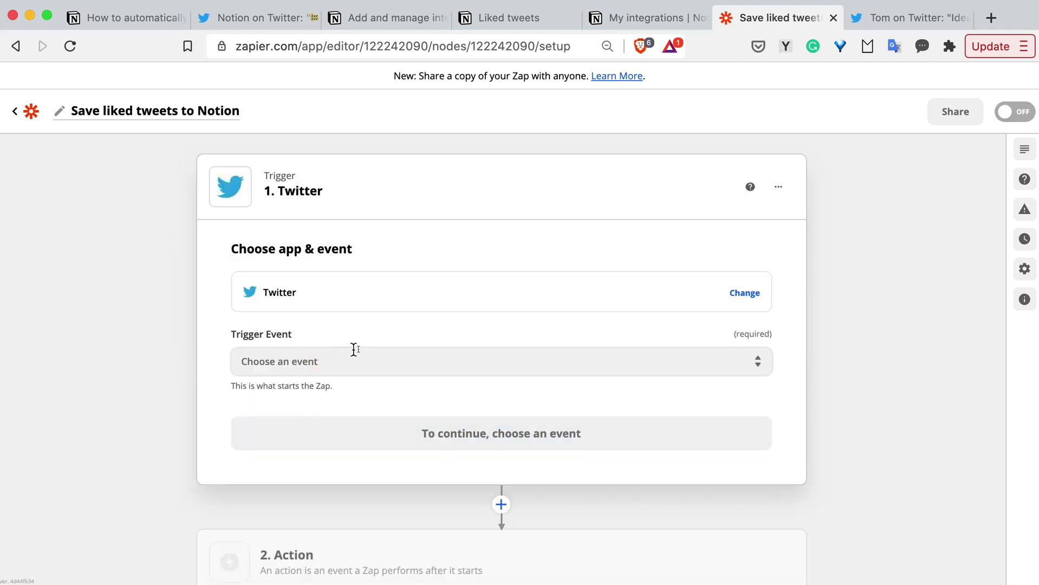
{"action": "left_click", "coordinate": [384, 363]}
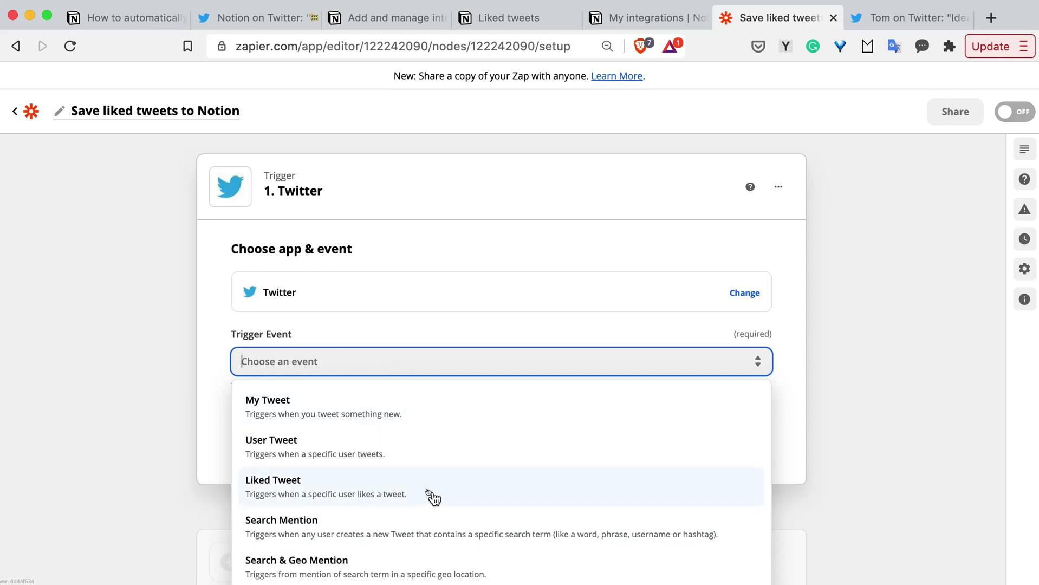
{"action": "left_click", "coordinate": [434, 495]}
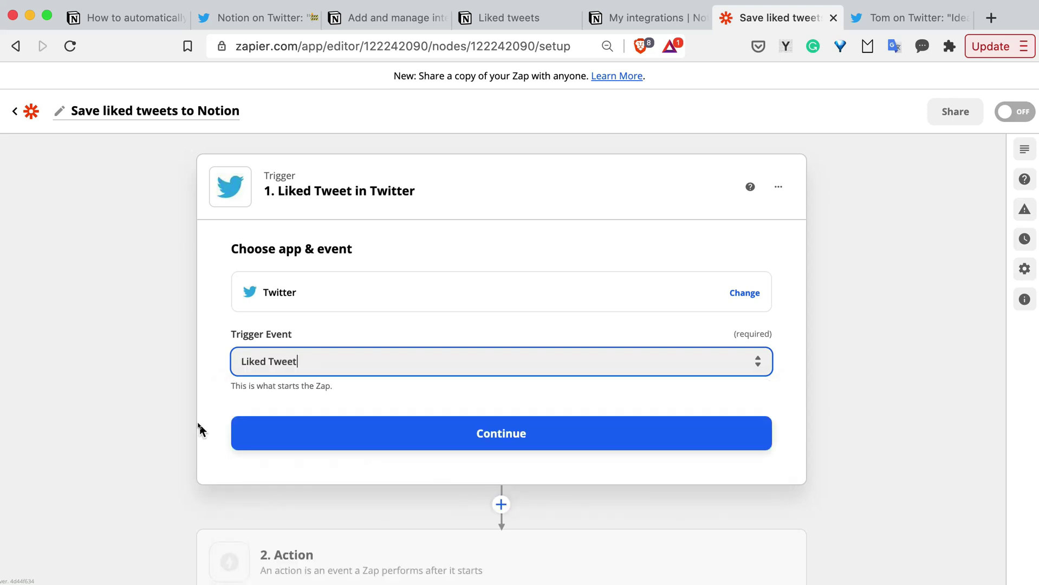
{"action": "left_click", "coordinate": [369, 434]}
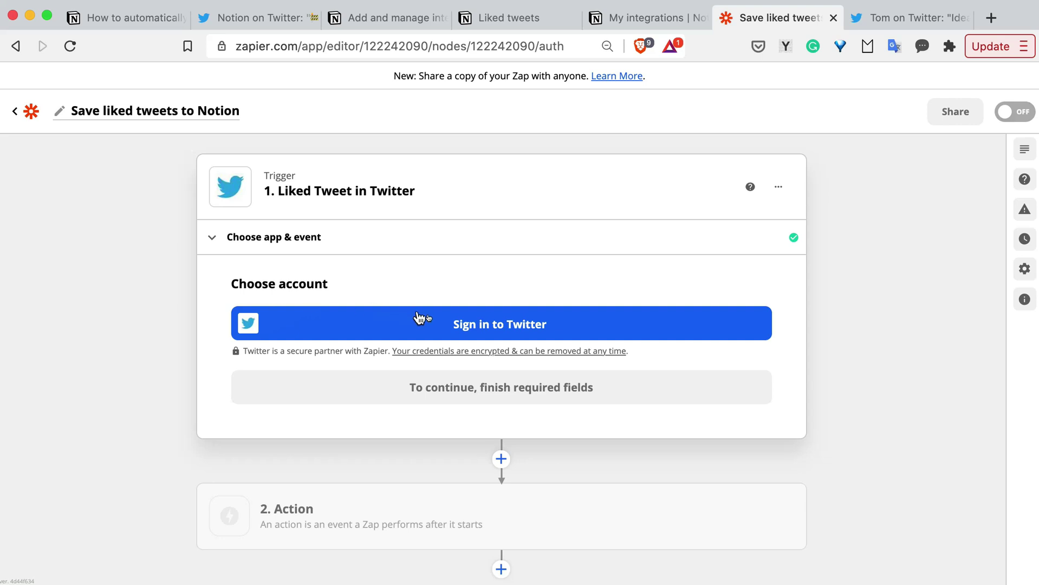
Connect the Twitter account to the trigger with Auto Follow set to No and authorize Zapier's access.
{"action": "left_click", "coordinate": [449, 334]}
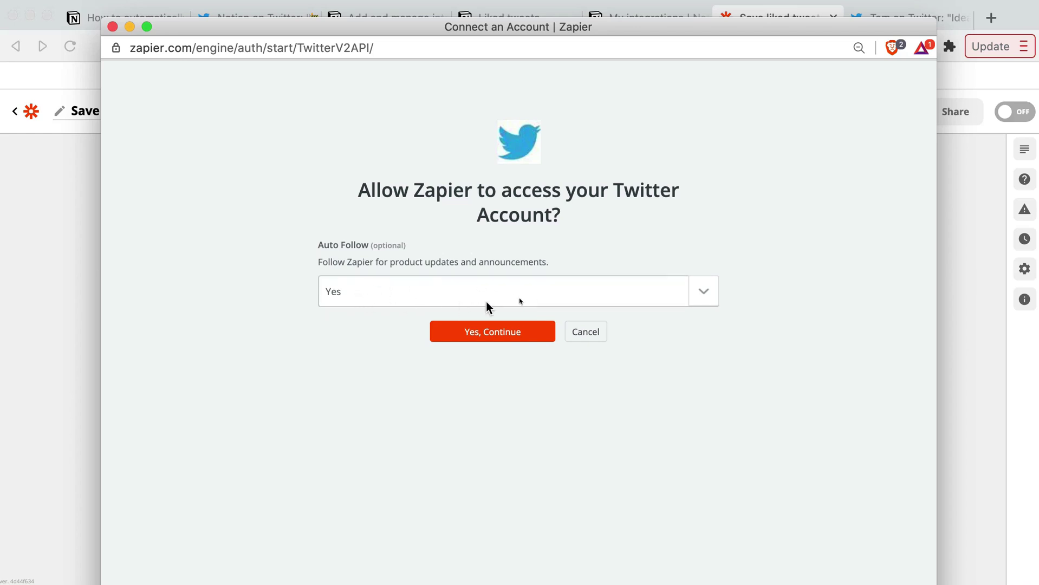
{"action": "left_click", "coordinate": [706, 300]}
{"action": "left_click", "coordinate": [406, 353]}
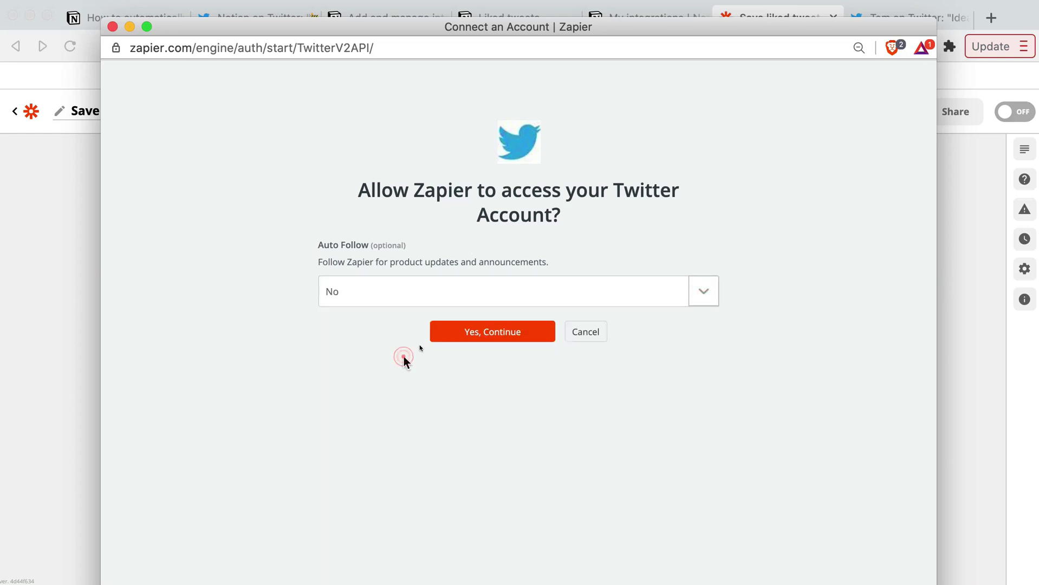
{"action": "left_click", "coordinate": [496, 336]}
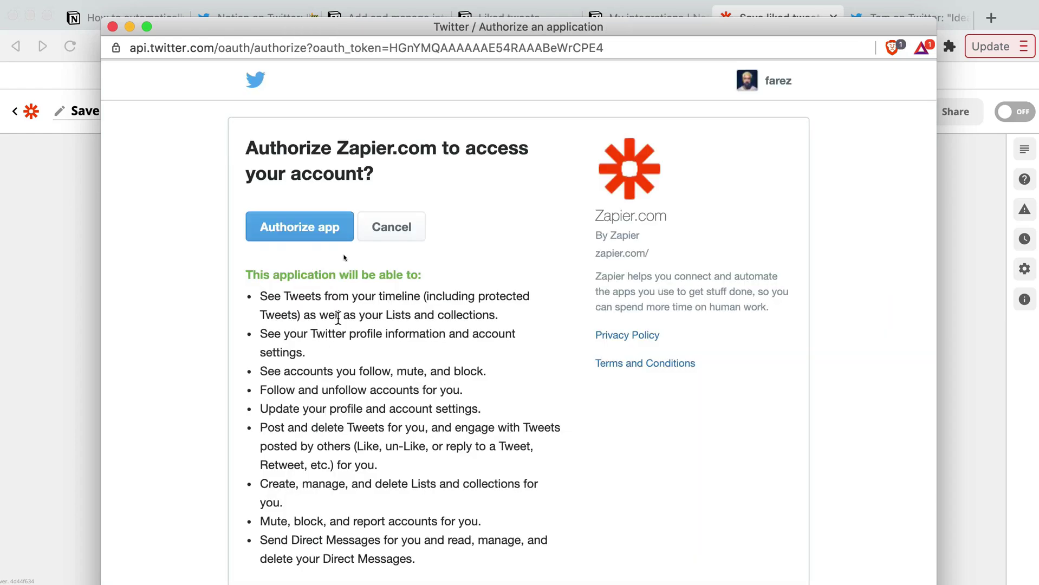
{"action": "left_click", "coordinate": [304, 232]}
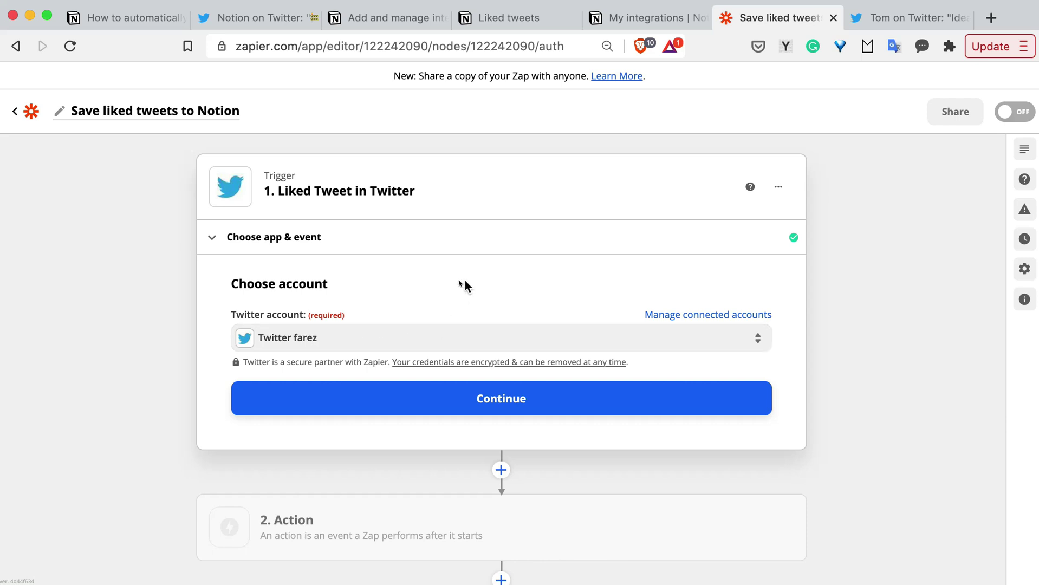
{"action": "left_click", "coordinate": [436, 401]}
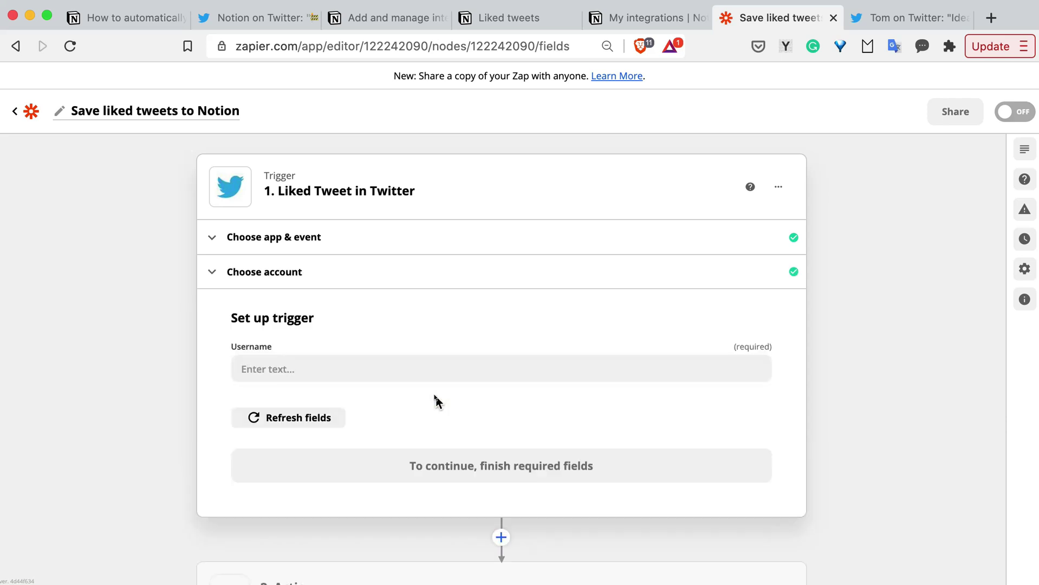
Set the trigger's Username field to the account owner's Twitter username.
{"action": "left_click", "coordinate": [344, 370]}
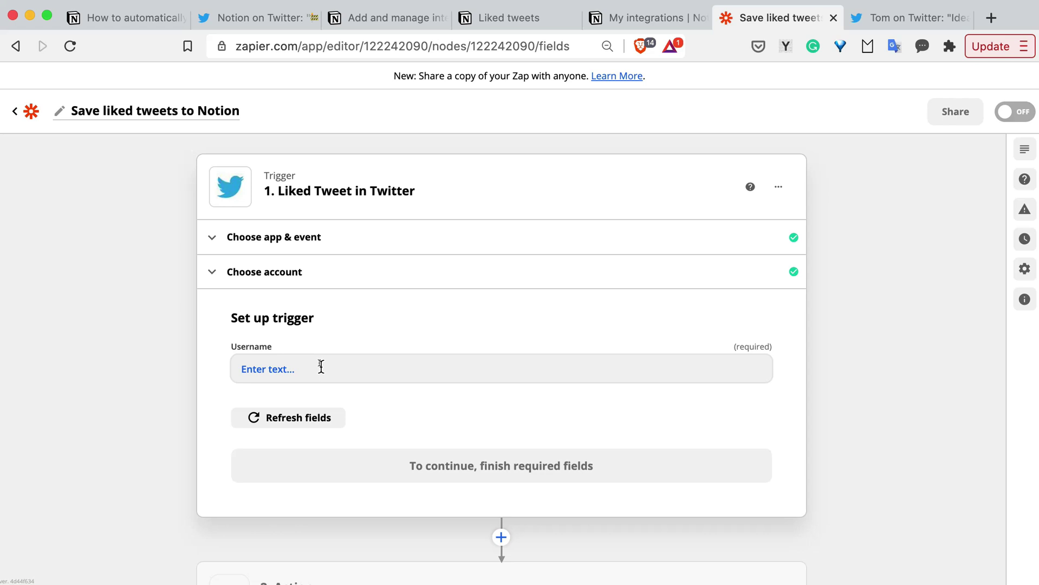
{"action": "left_click", "coordinate": [320, 366]}
{"action": "type", "text": "farez"}
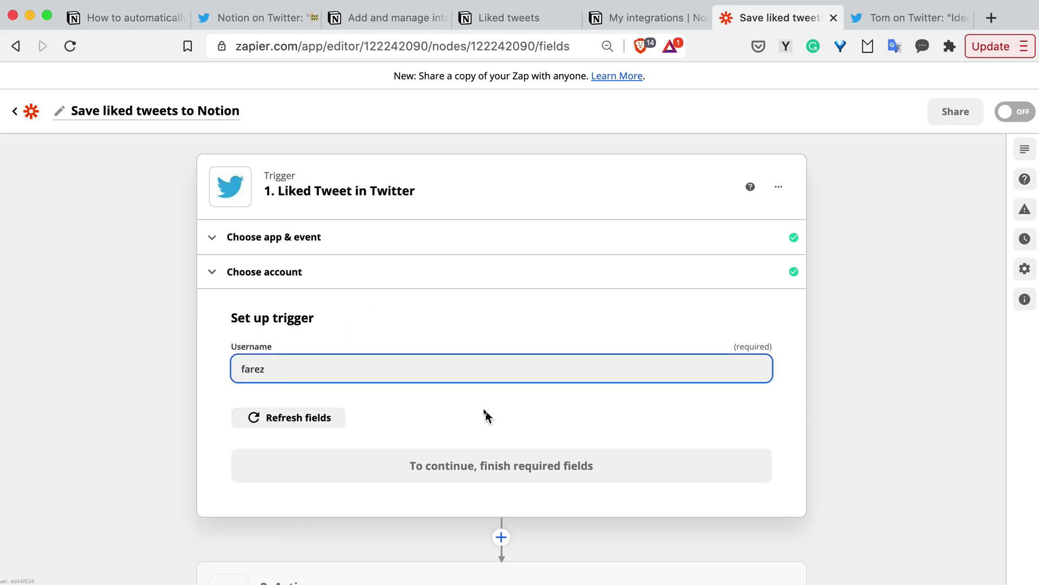
{"action": "left_click", "coordinate": [466, 425]}
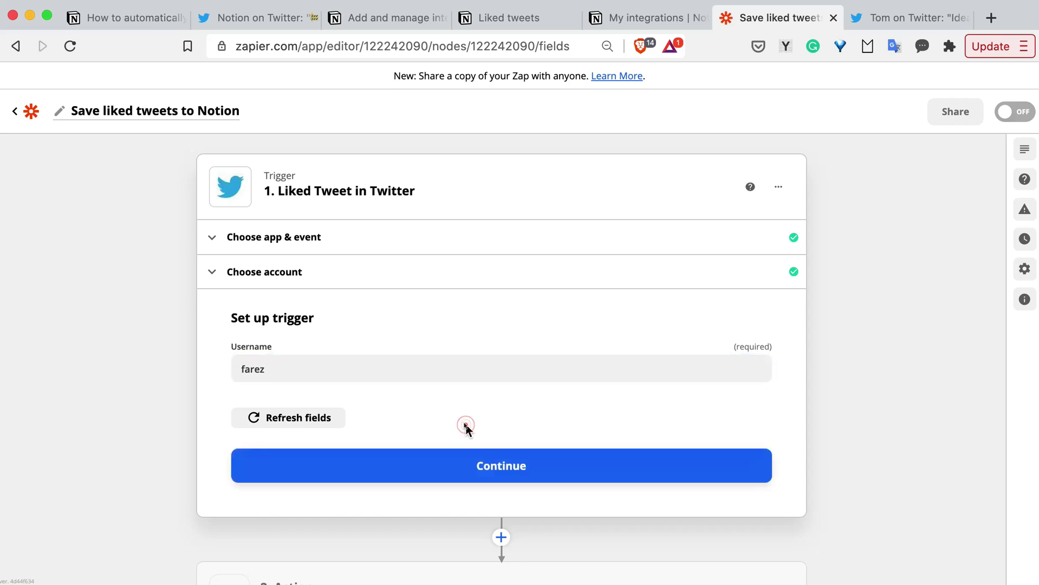
{"action": "left_click", "coordinate": [482, 469]}
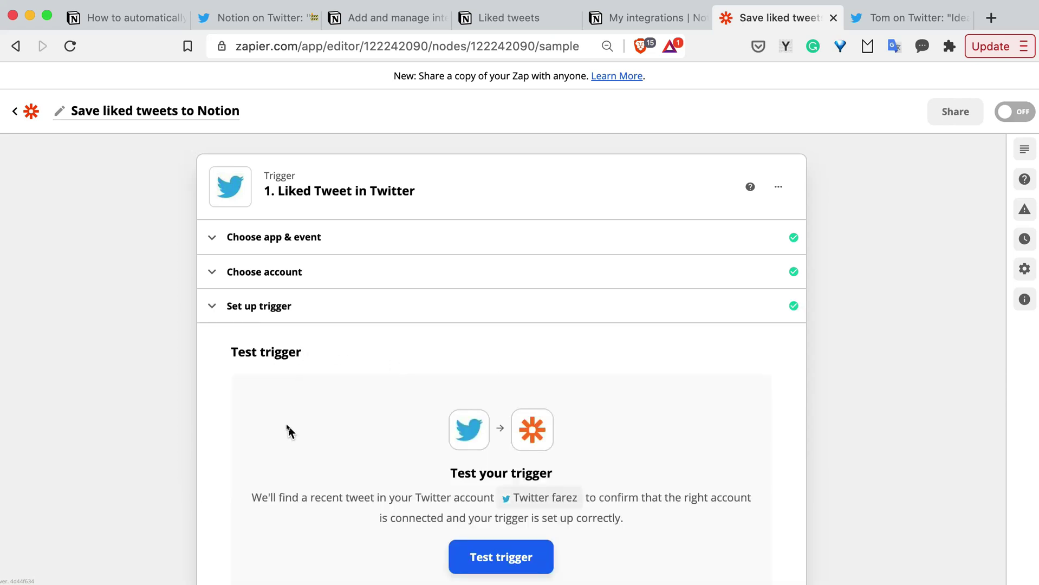
Test the Liked Tweet trigger, review the sample tweet's data fields and proceed to the action setup.
{"action": "scroll", "coordinate": [288, 427], "scroll_direction": "down", "scroll_amount": 3}
{"action": "scroll", "coordinate": [297, 401], "scroll_direction": "up", "scroll_amount": 2}
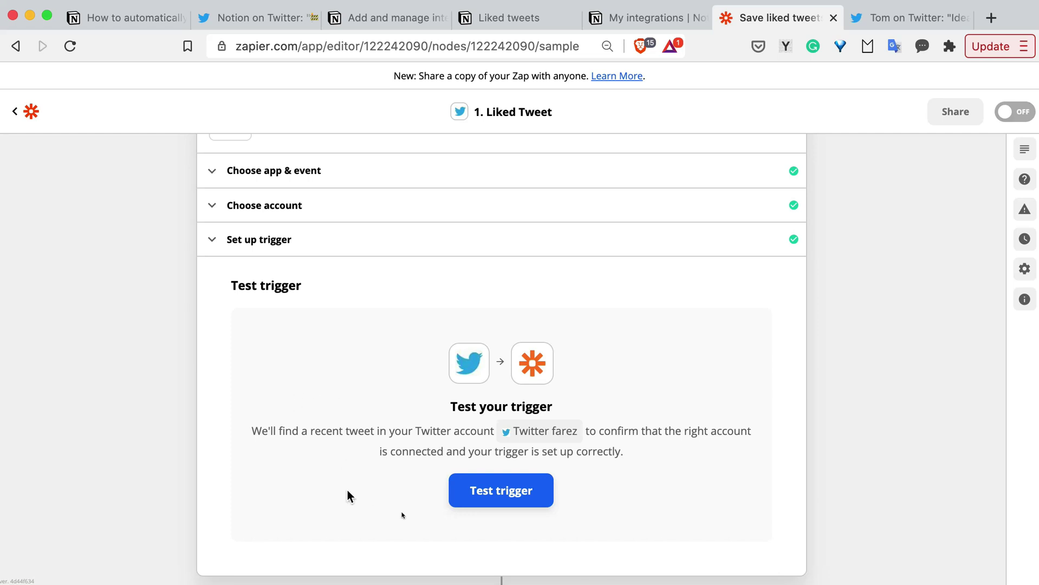
{"action": "left_click", "coordinate": [491, 494]}
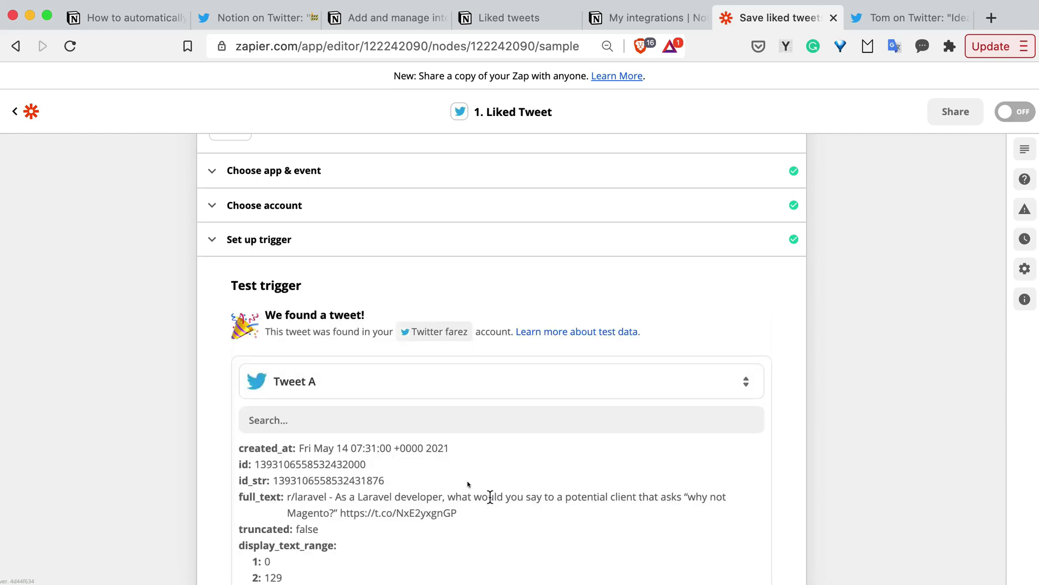
{"action": "scroll", "coordinate": [209, 460], "scroll_direction": "down", "scroll_amount": 1}
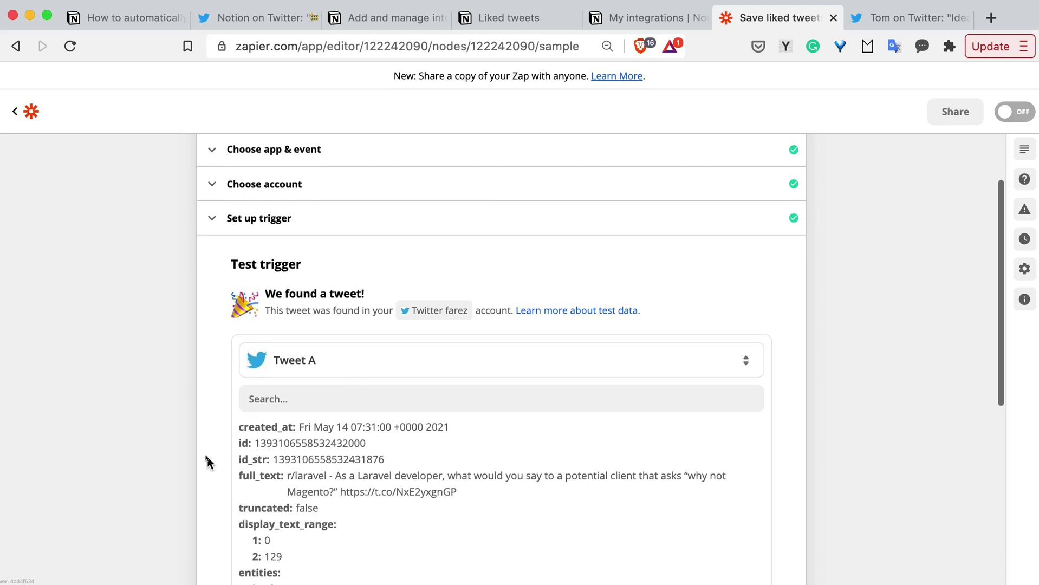
{"action": "scroll", "coordinate": [353, 443], "scroll_direction": "down", "scroll_amount": 2}
{"action": "scroll", "coordinate": [303, 436], "scroll_direction": "up", "scroll_amount": 2}
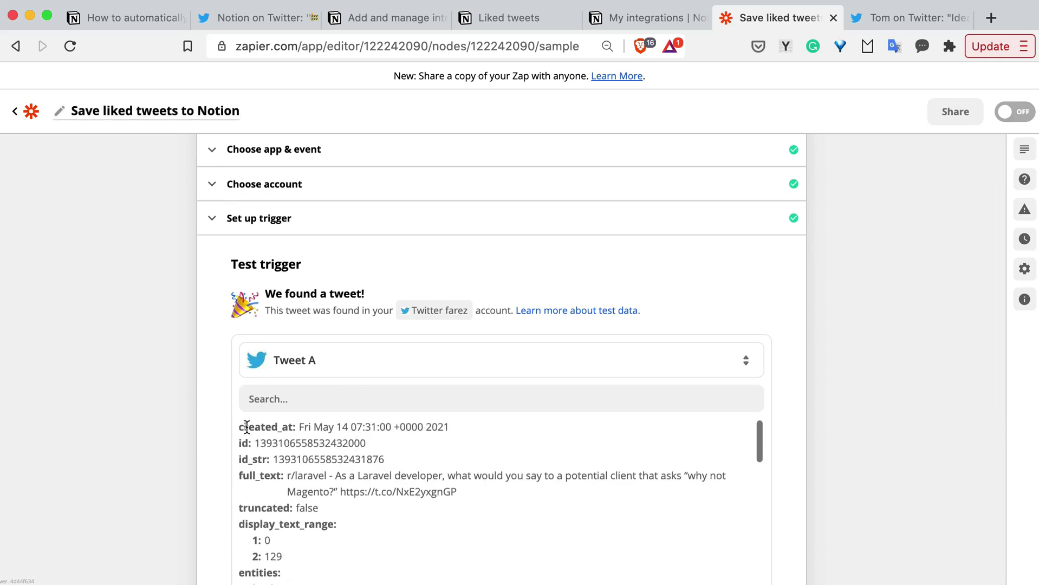
{"action": "scroll", "coordinate": [213, 447], "scroll_direction": "down", "scroll_amount": 5}
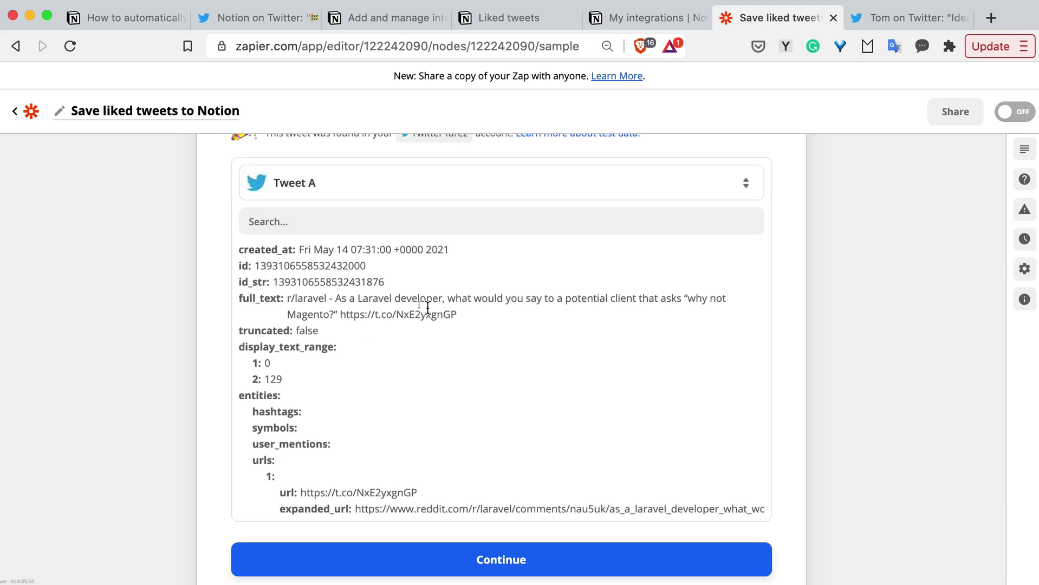
{"action": "scroll", "coordinate": [401, 366], "scroll_direction": "down", "scroll_amount": 3}
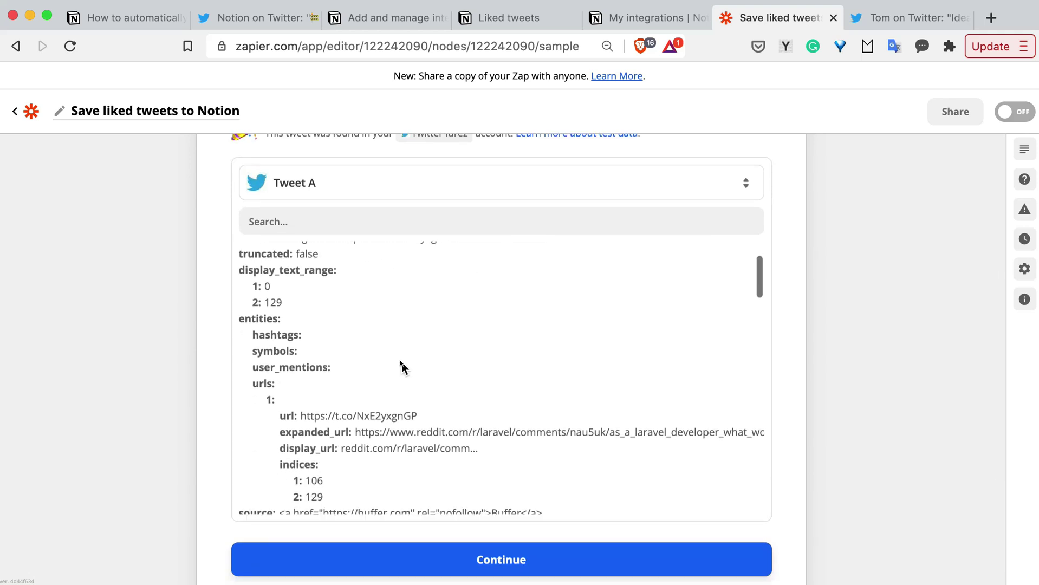
{"action": "scroll", "coordinate": [401, 366], "scroll_direction": "down", "scroll_amount": 10}
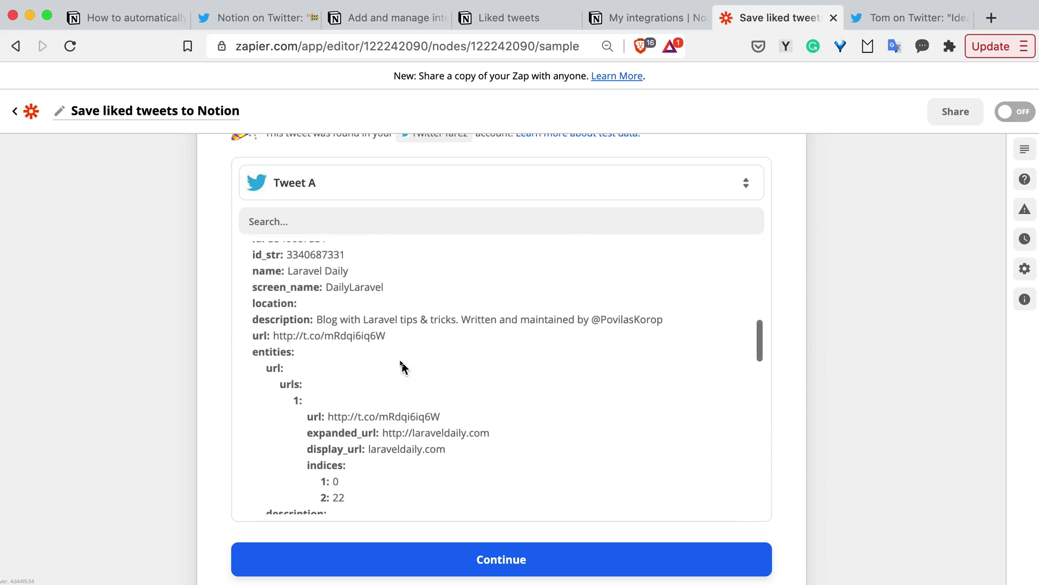
{"action": "scroll", "coordinate": [401, 367], "scroll_direction": "down", "scroll_amount": 9}
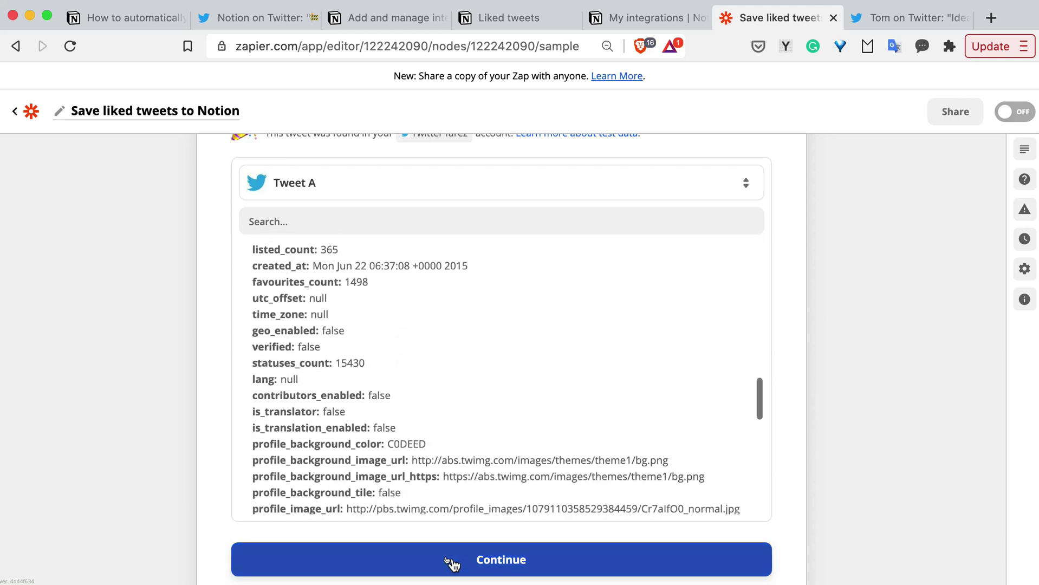
{"action": "left_click", "coordinate": [502, 560]}
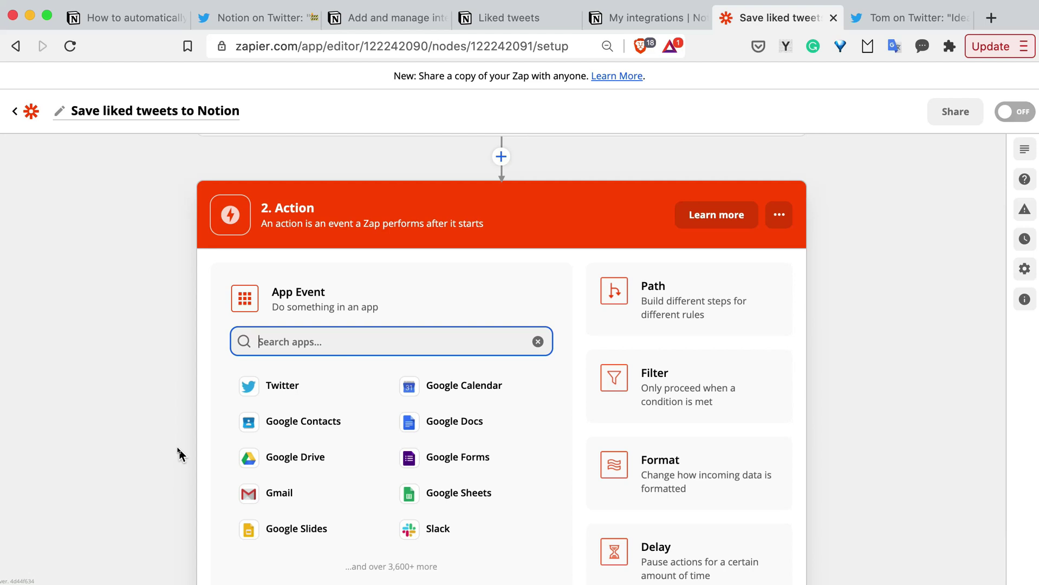
Set the Zap's action app to Notion with Create Database Item as the action event.
{"action": "type", "text": "Notion"}
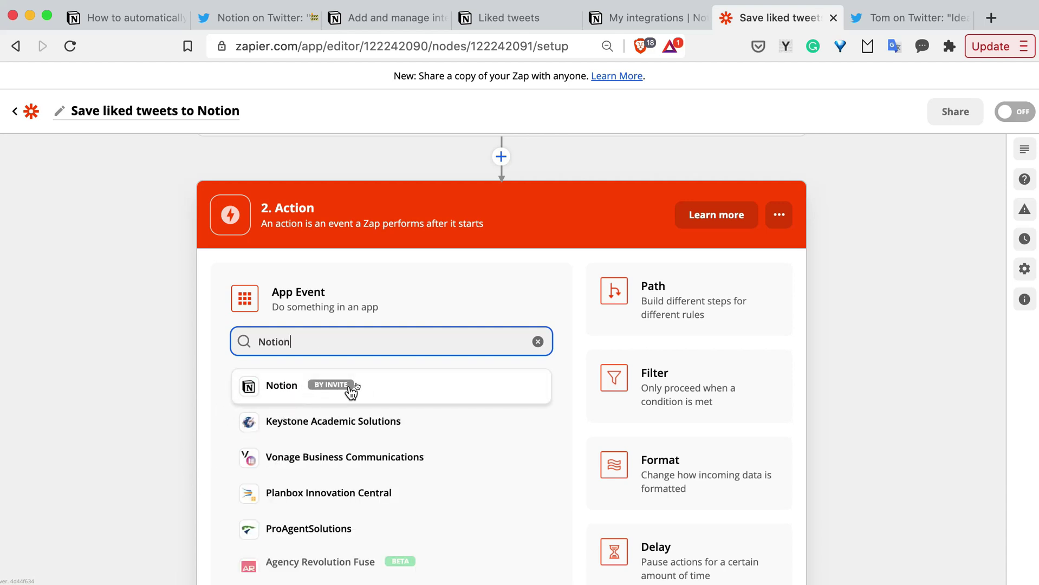
{"action": "left_click", "coordinate": [292, 389]}
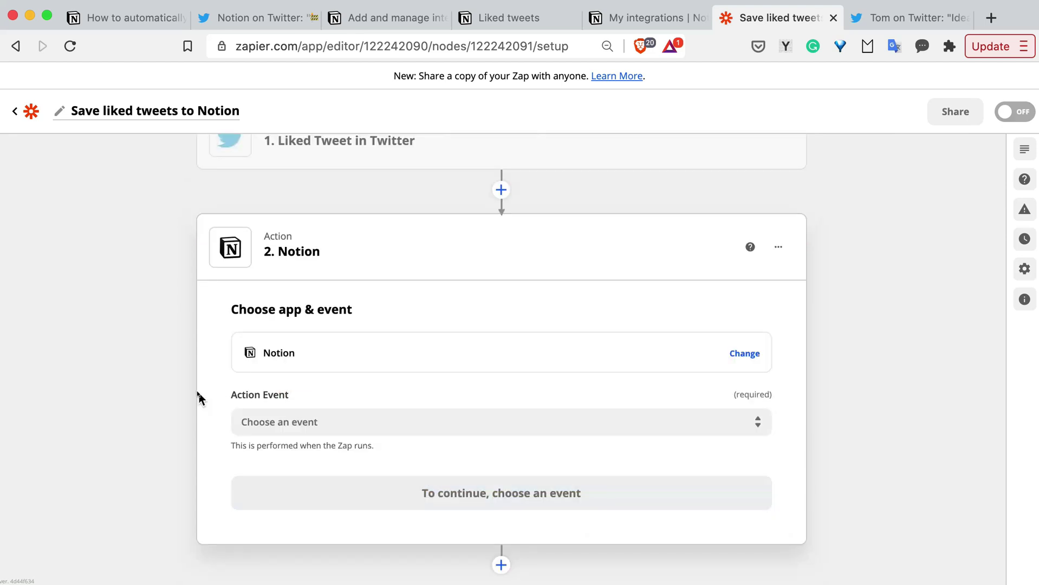
{"action": "scroll", "coordinate": [198, 398], "scroll_direction": "down", "scroll_amount": 1}
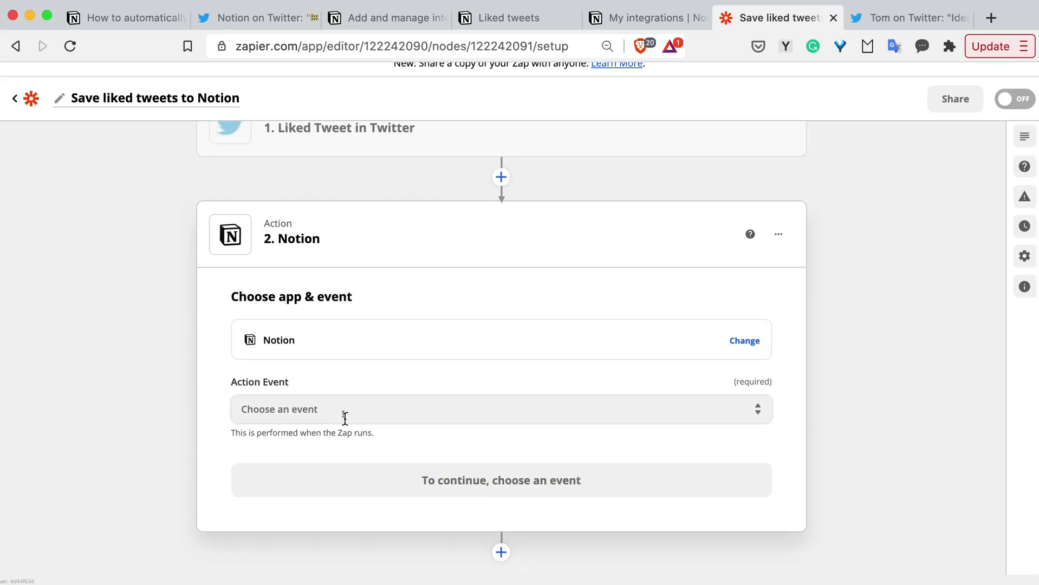
{"action": "left_click", "coordinate": [363, 413]}
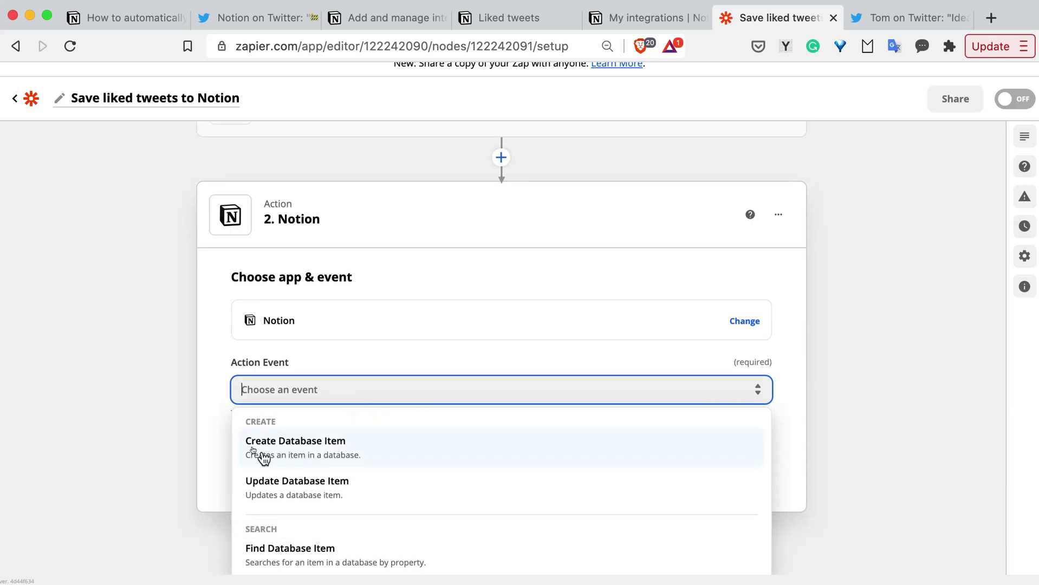
{"action": "left_click", "coordinate": [319, 454]}
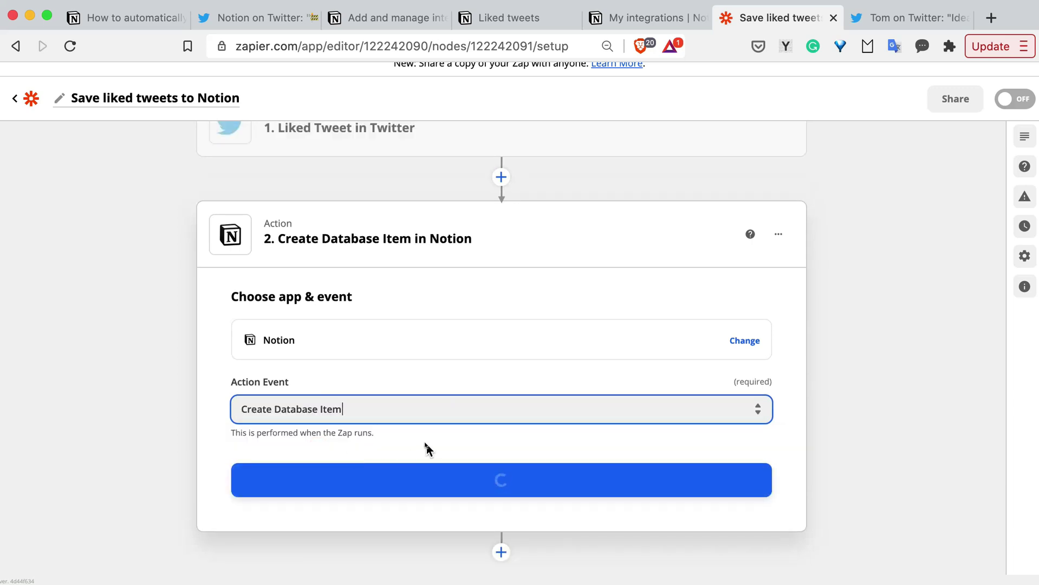
{"action": "left_click", "coordinate": [501, 482]}
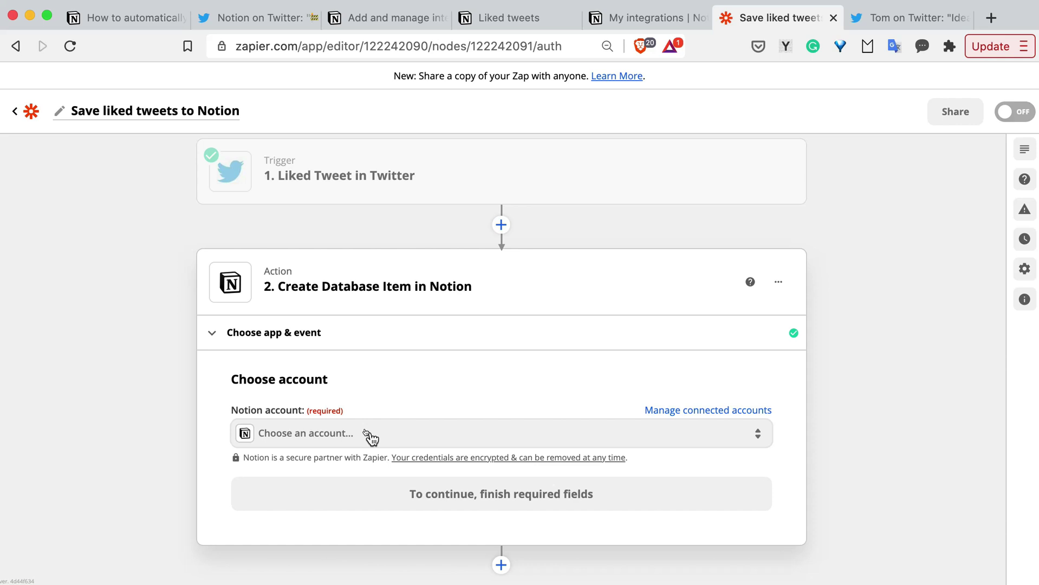
Start connecting a new Notion account to the action and move the authorization window aside to uncover the browser tabs.
{"action": "left_click", "coordinate": [338, 436]}
{"action": "scroll", "coordinate": [425, 399], "scroll_direction": "down", "scroll_amount": 3}
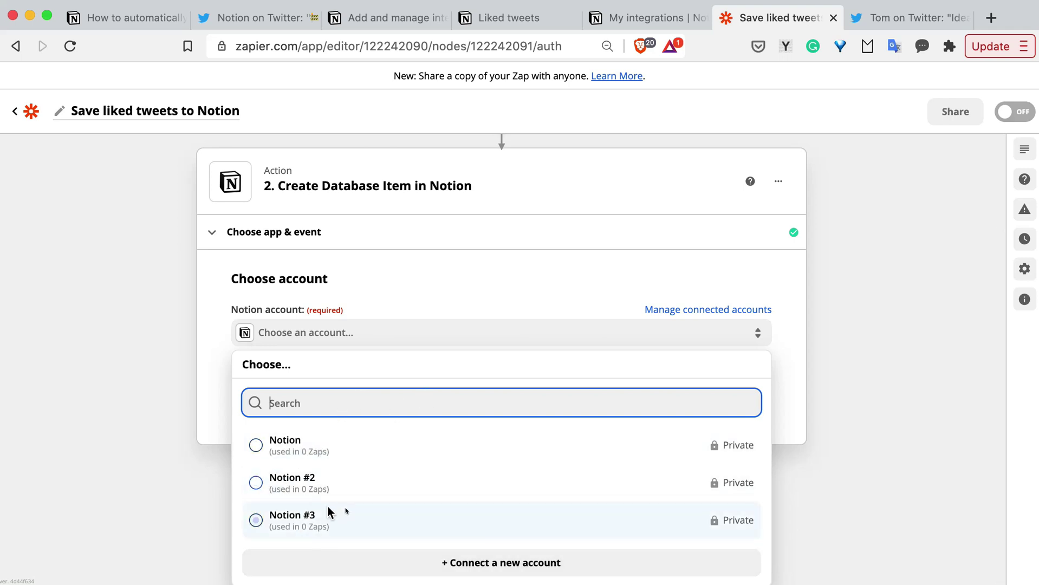
{"action": "left_click", "coordinate": [393, 519]}
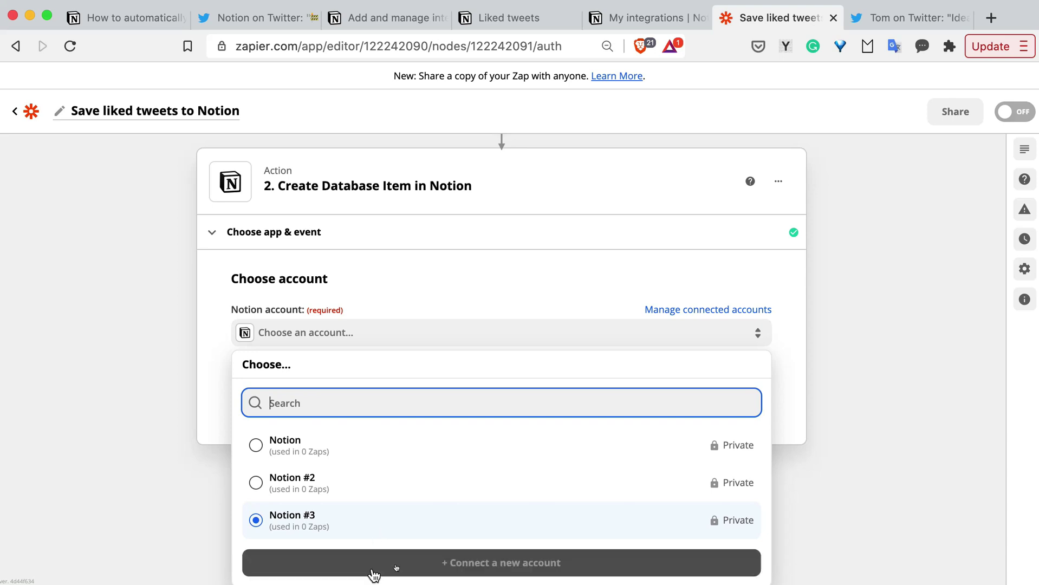
{"action": "left_click", "coordinate": [393, 450]}
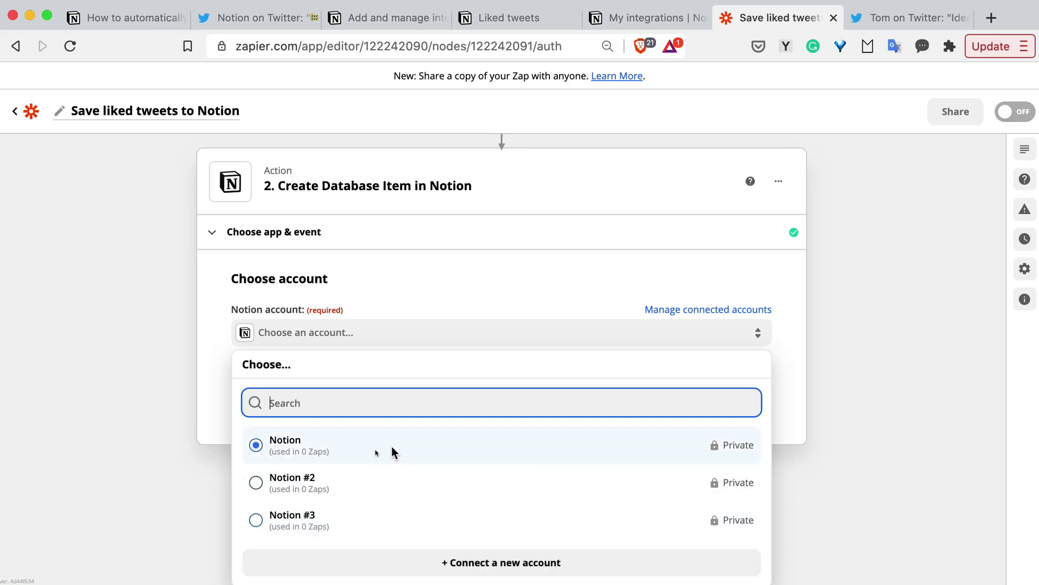
{"action": "left_click", "coordinate": [347, 524]}
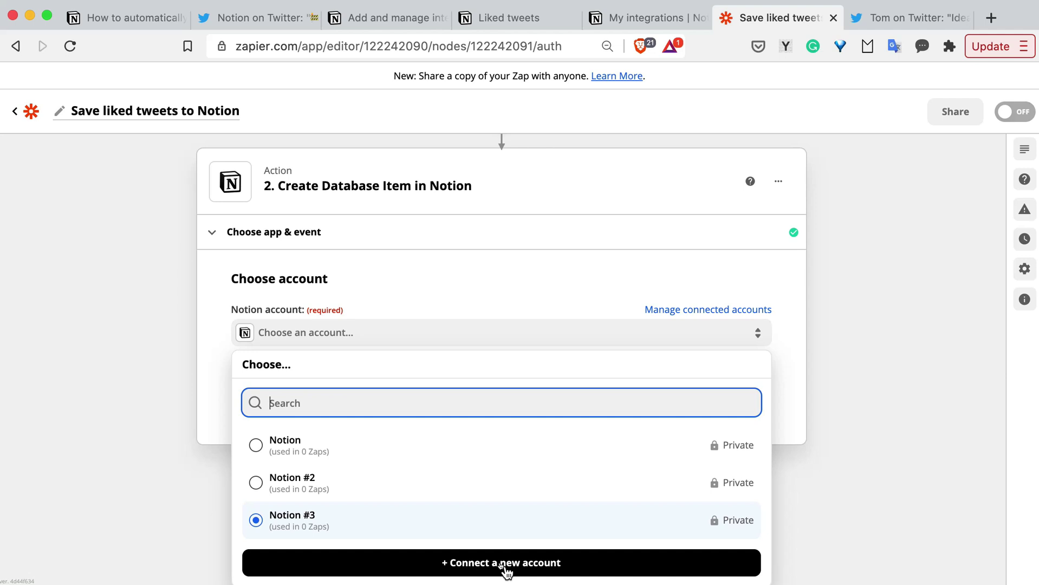
{"action": "left_click", "coordinate": [504, 565]}
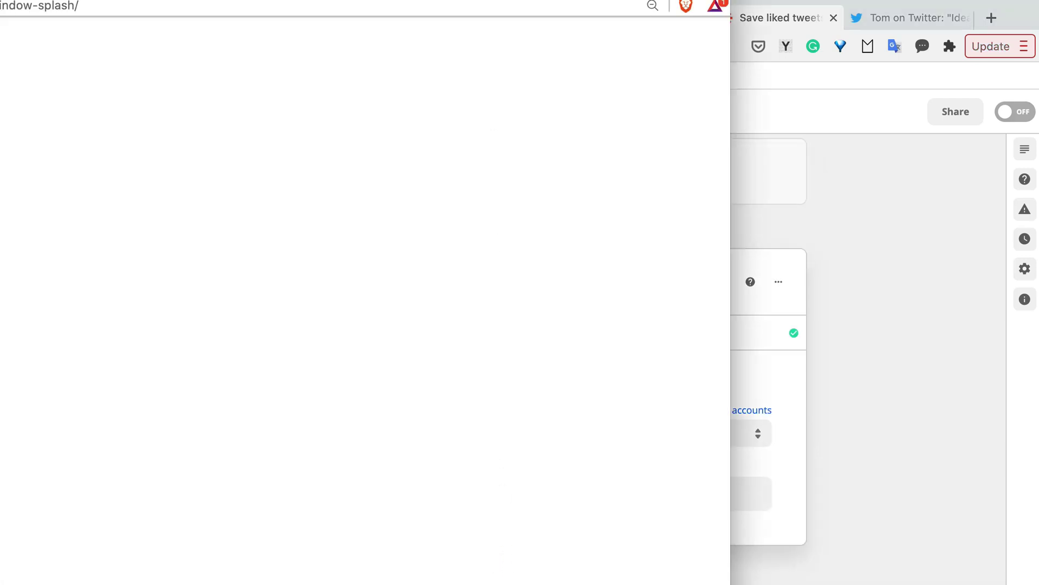
{"action": "left_click_drag", "start_coordinate": [433, 0], "coordinate": [665, 26]}
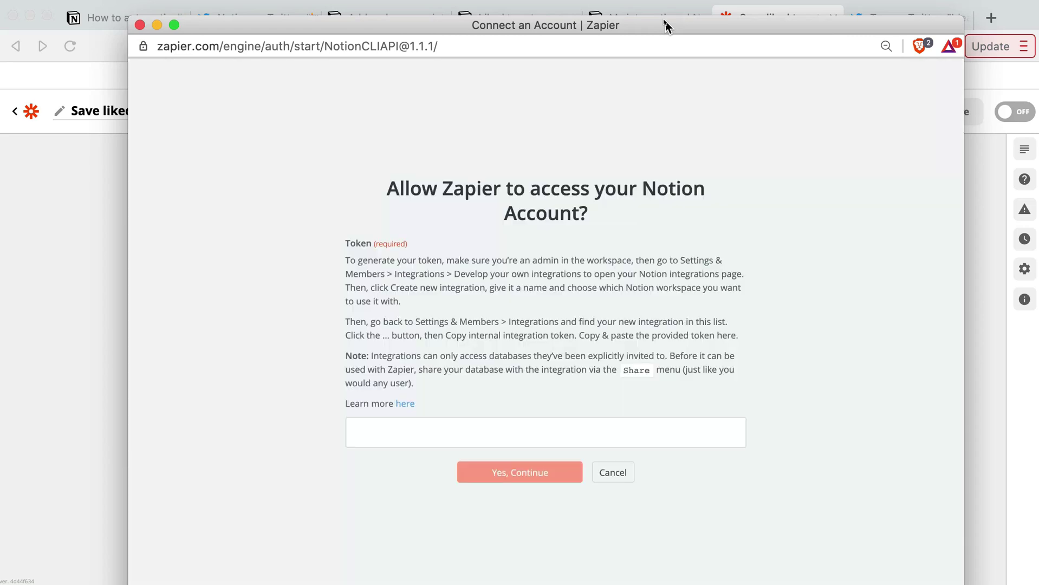
{"action": "left_click_drag", "start_coordinate": [666, 26], "coordinate": [824, 46]}
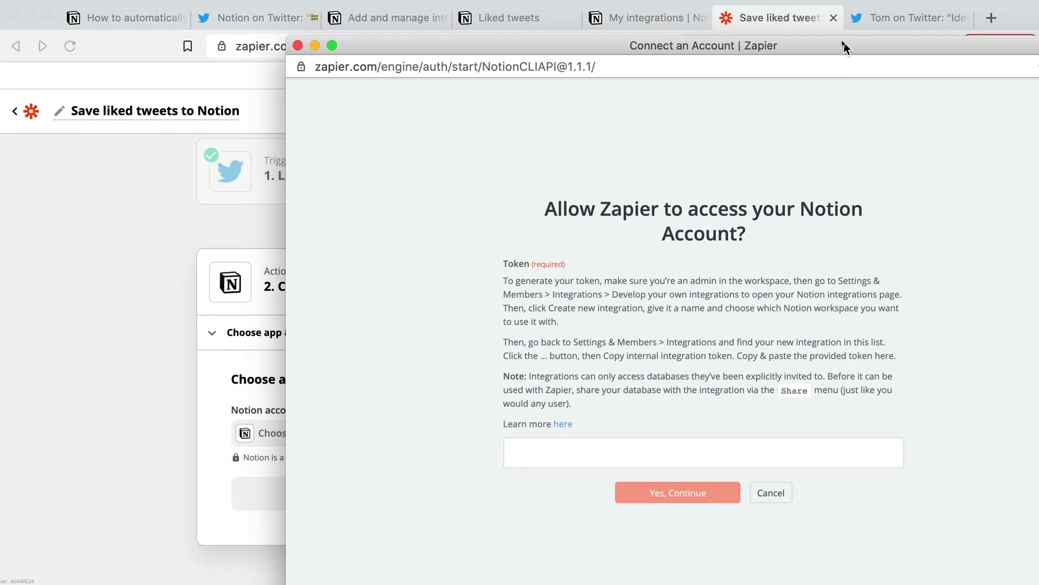
Switch to the Liked tweets page in Notion and copy the internal token of the Save liked tweets integration from the workspace settings.
{"action": "left_click", "coordinate": [101, 287]}
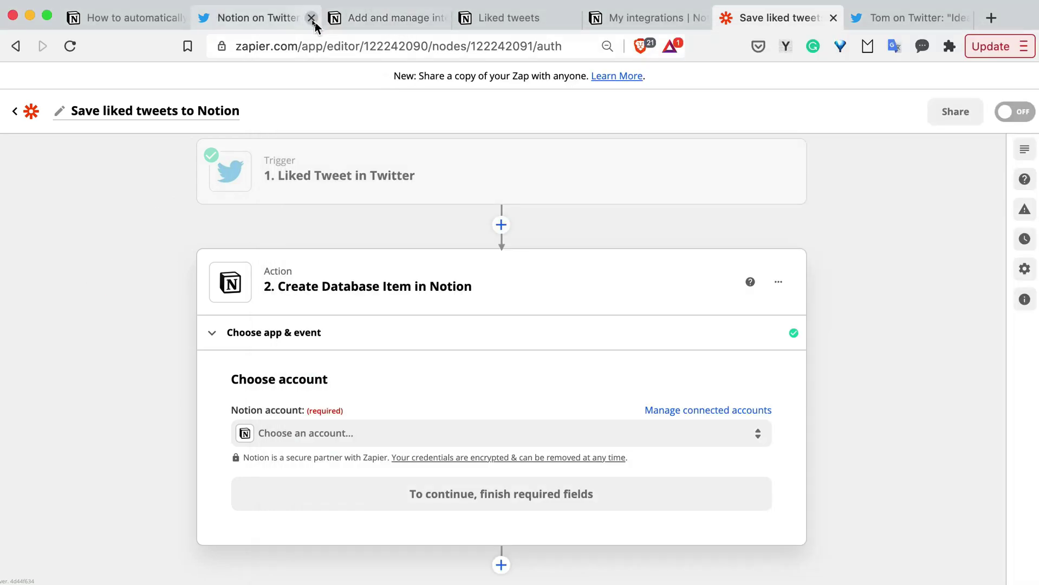
{"action": "left_click", "coordinate": [510, 19]}
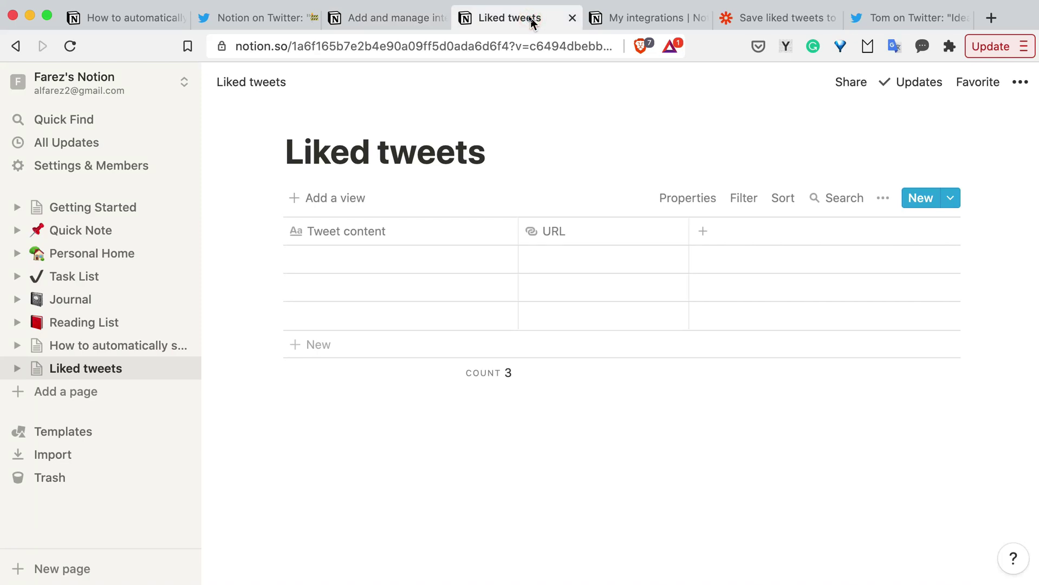
{"action": "left_click", "coordinate": [72, 168]}
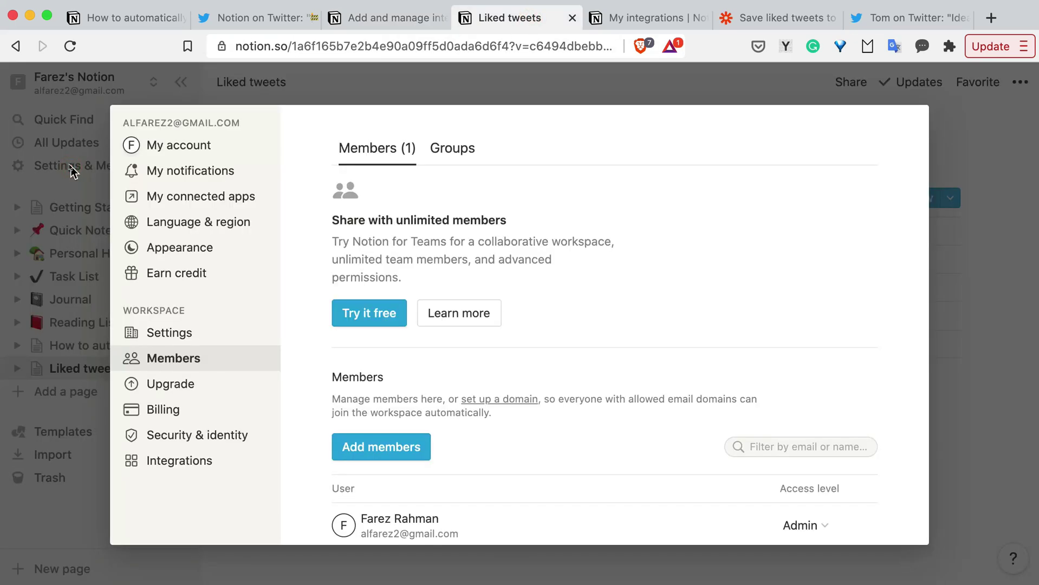
{"action": "left_click", "coordinate": [190, 466]}
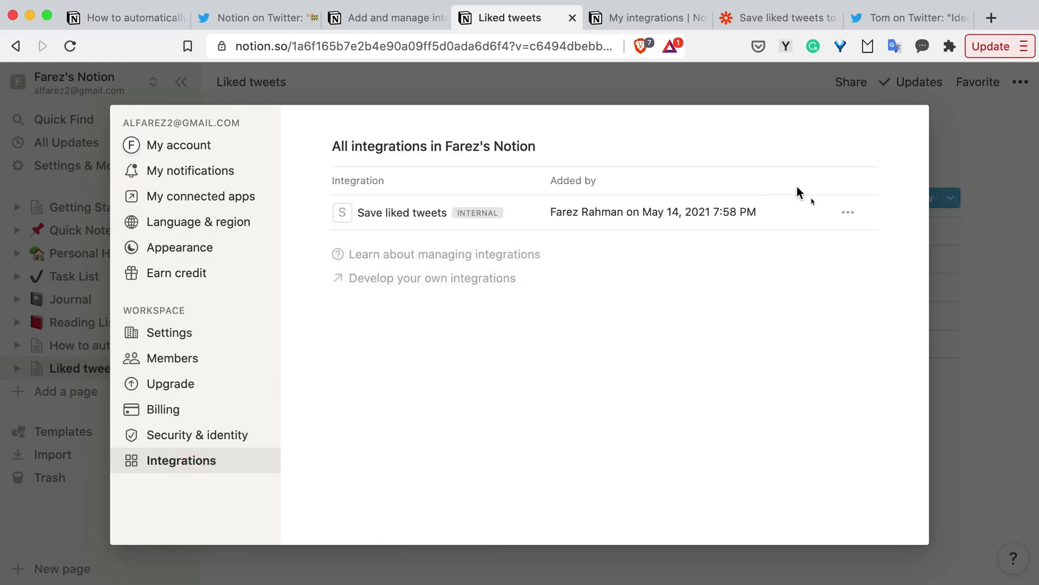
{"action": "left_click", "coordinate": [849, 216]}
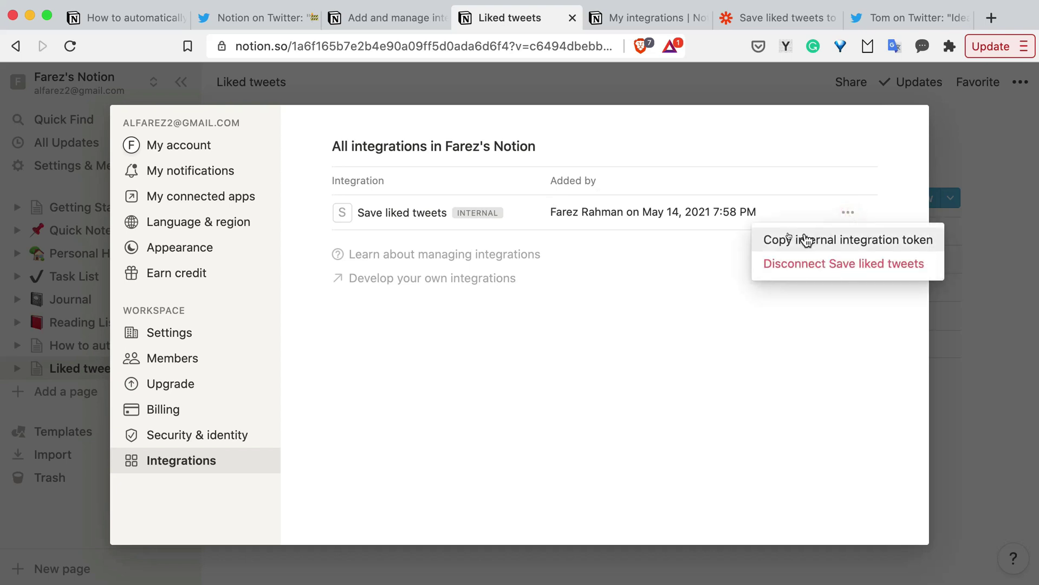
{"action": "left_click", "coordinate": [875, 243]}
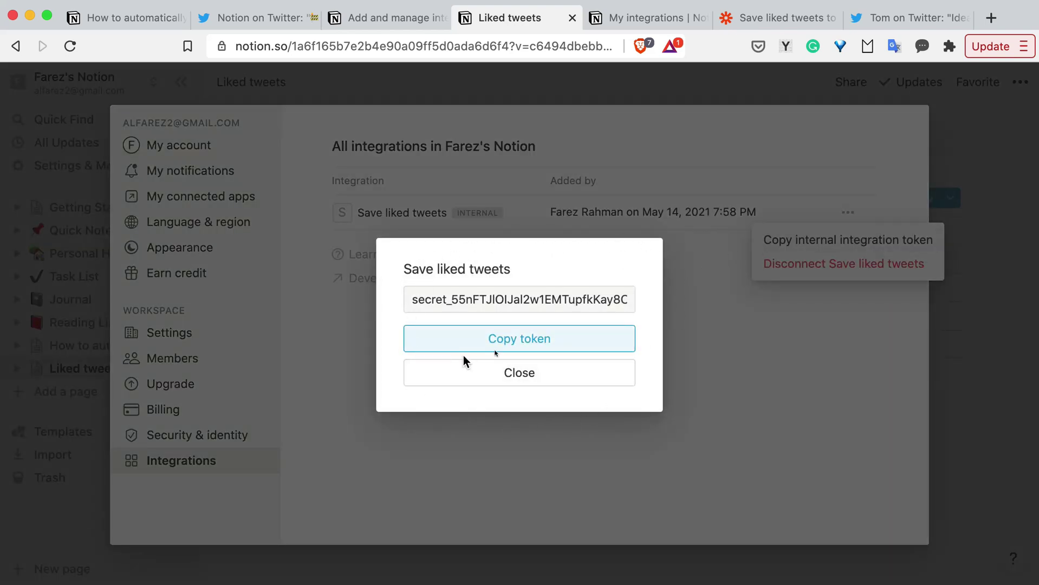
{"action": "left_click", "coordinate": [523, 346]}
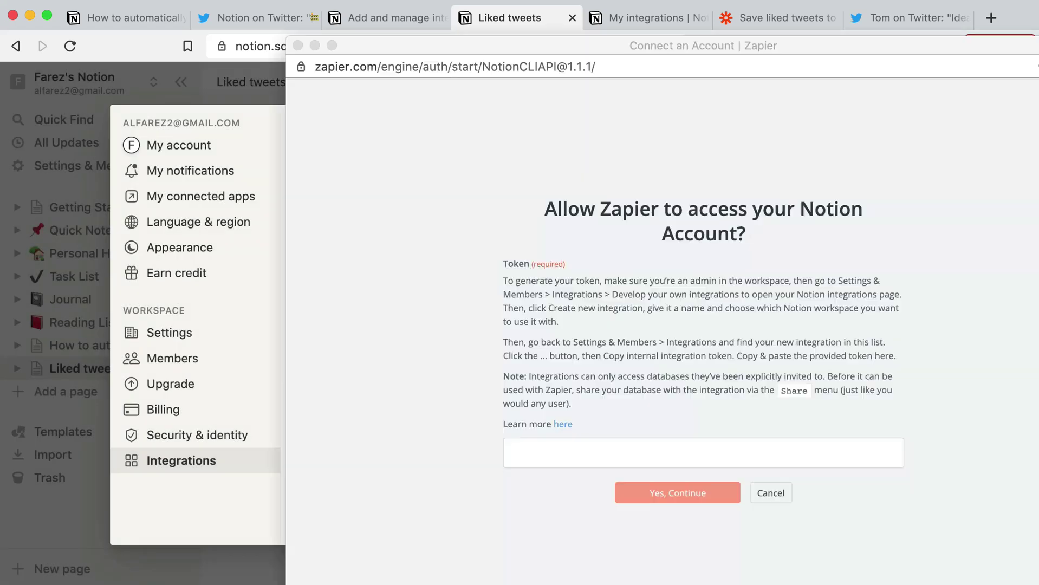
Paste the integration token into Zapier's Token field and allow access to the Notion account.
{"action": "left_click_drag", "start_coordinate": [1029, 46], "coordinate": [902, 10]}
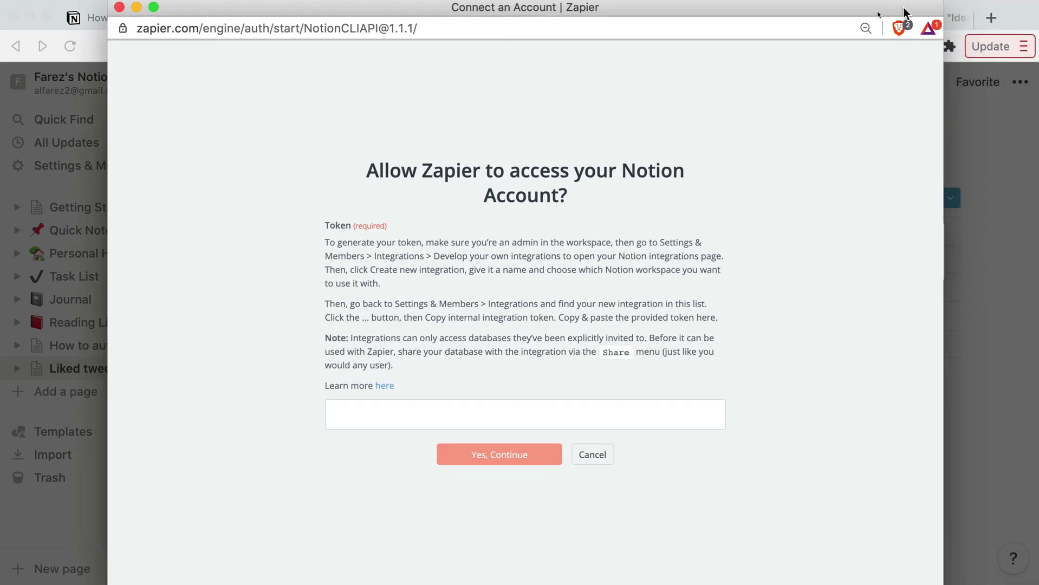
{"action": "left_click", "coordinate": [392, 421]}
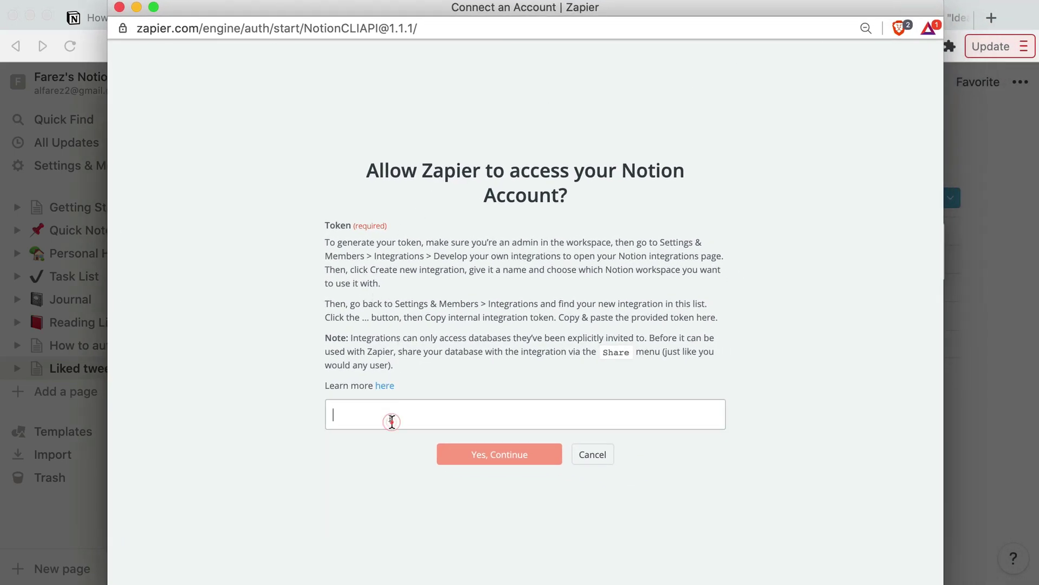
{"action": "key", "text": "super+v"}
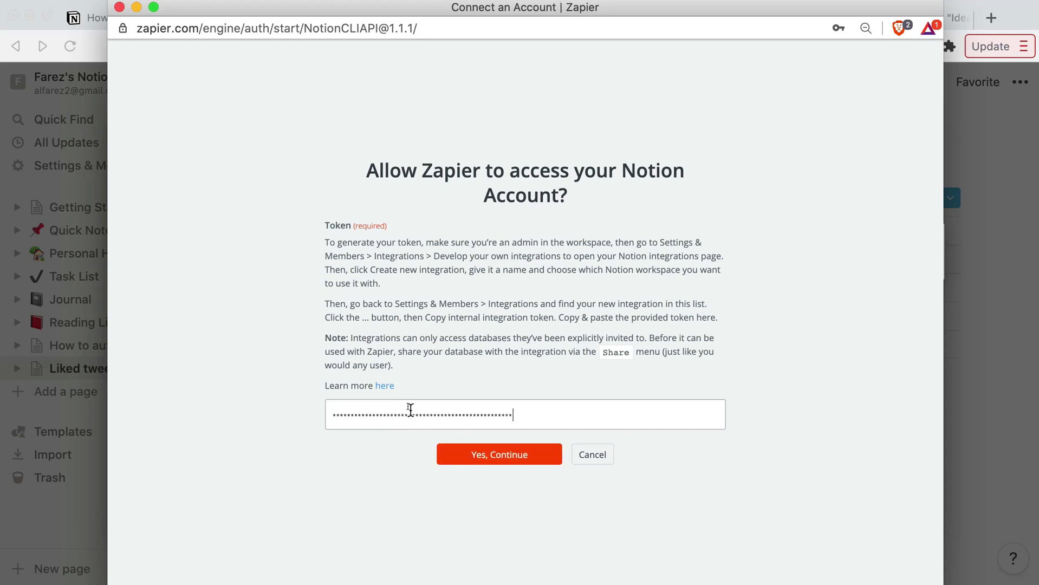
{"action": "left_click", "coordinate": [489, 456]}
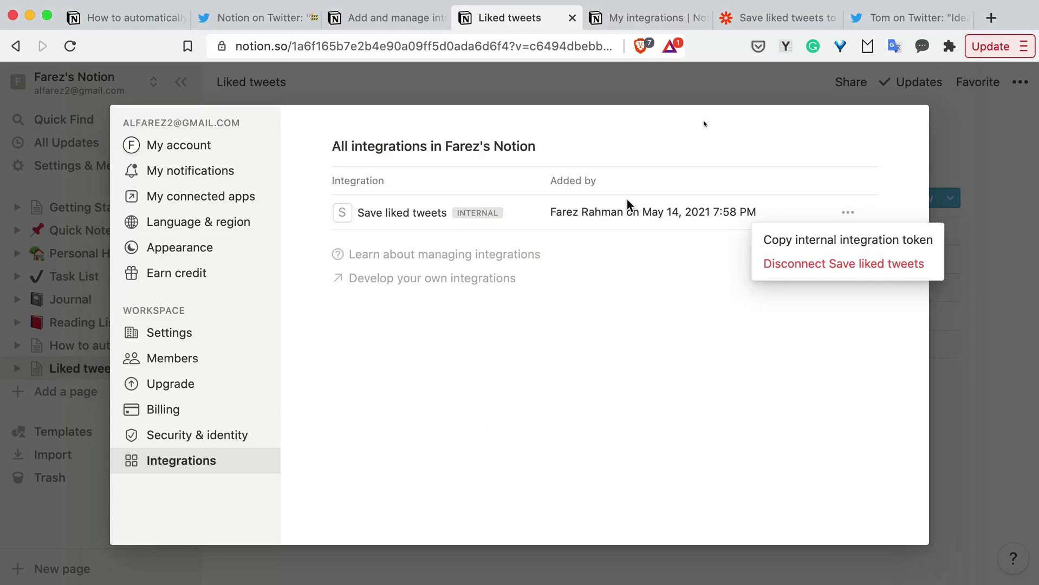
Return to the Zap editor and continue to the action setup with the Notion #4 account.
{"action": "left_click", "coordinate": [779, 19]}
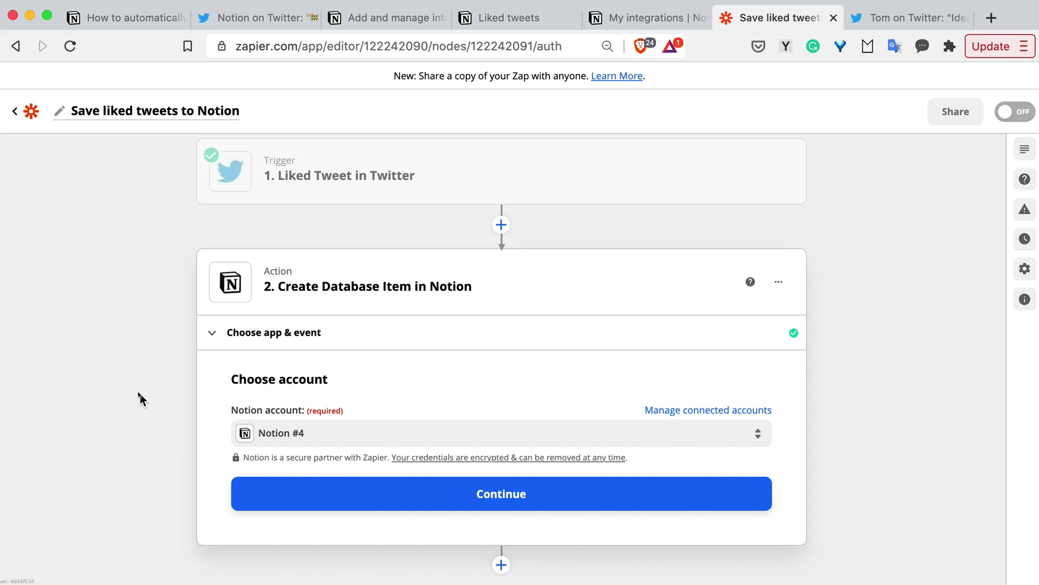
{"action": "scroll", "coordinate": [140, 399], "scroll_direction": "down", "scroll_amount": 1}
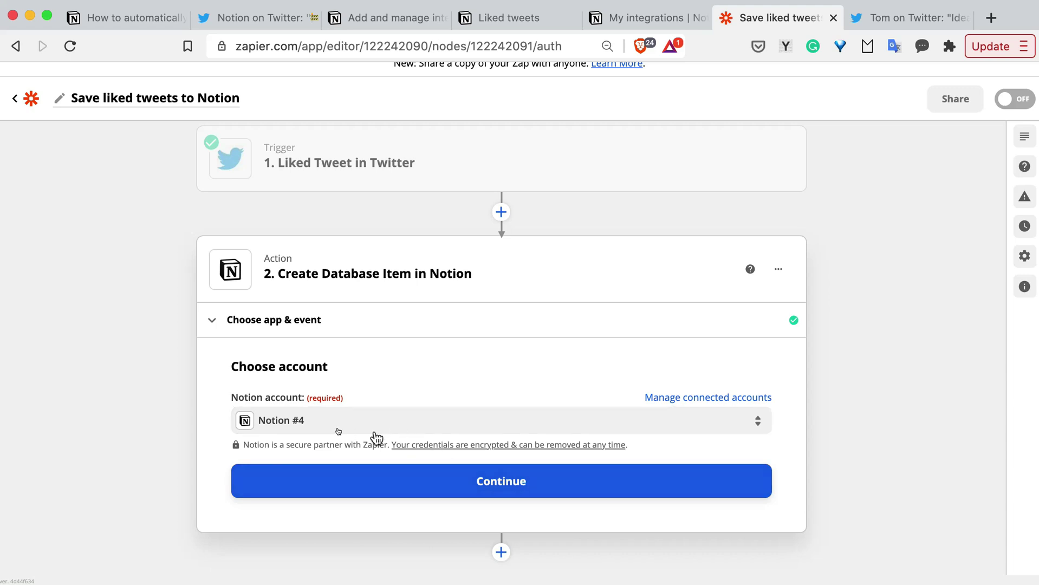
{"action": "left_click", "coordinate": [501, 484]}
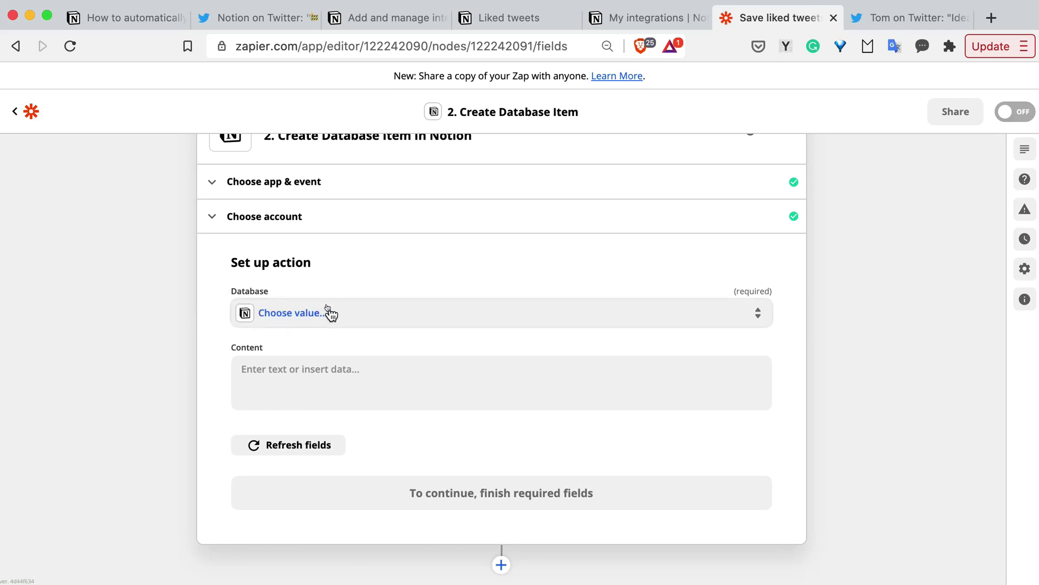
Close the workspace settings in Notion and set the Zap action's Database to Liked tweets.
{"action": "left_click", "coordinate": [343, 316]}
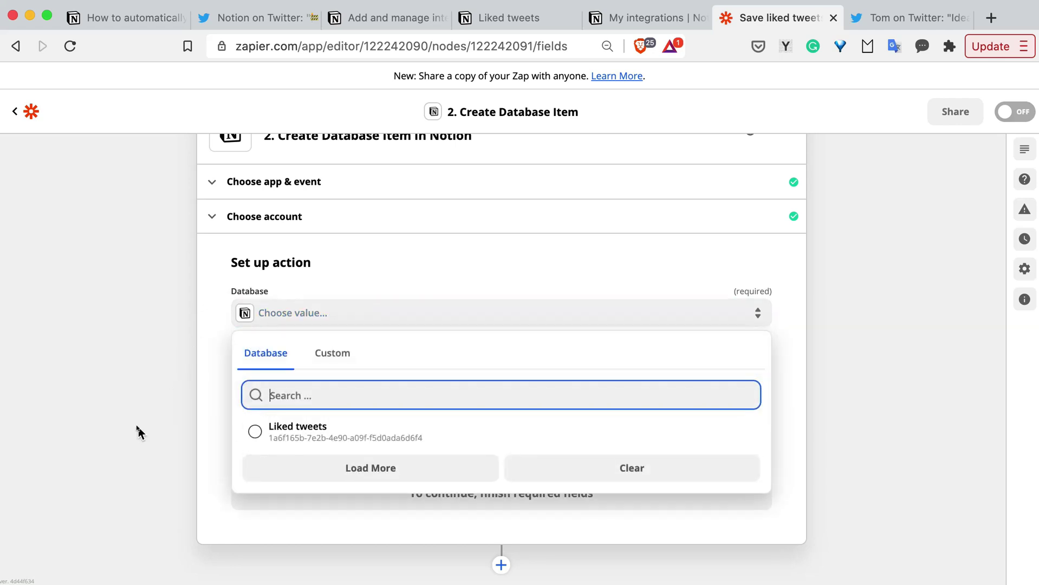
{"action": "left_click", "coordinate": [510, 20]}
{"action": "left_click", "coordinate": [374, 94]}
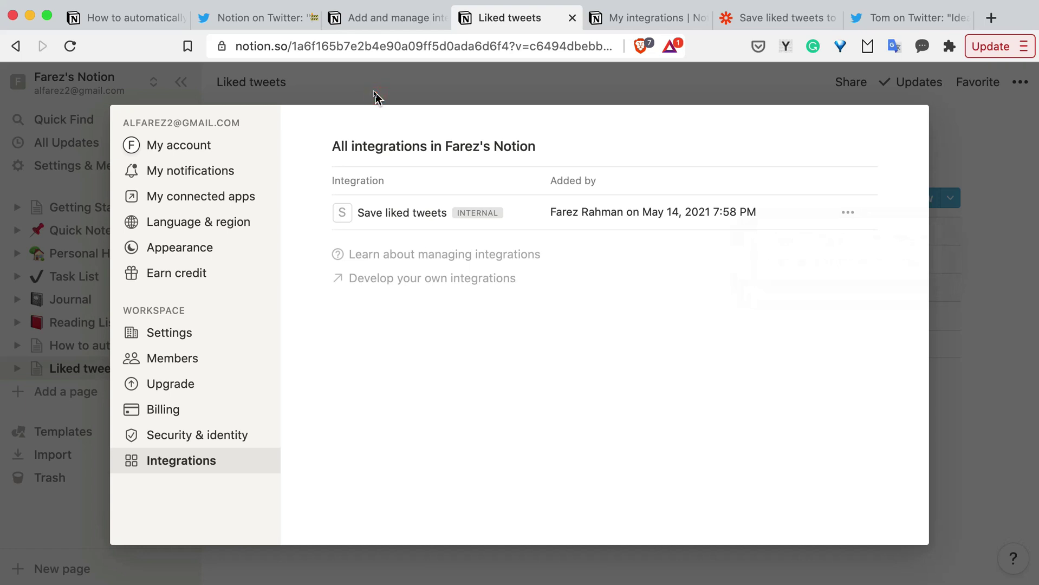
{"action": "left_click", "coordinate": [378, 98]}
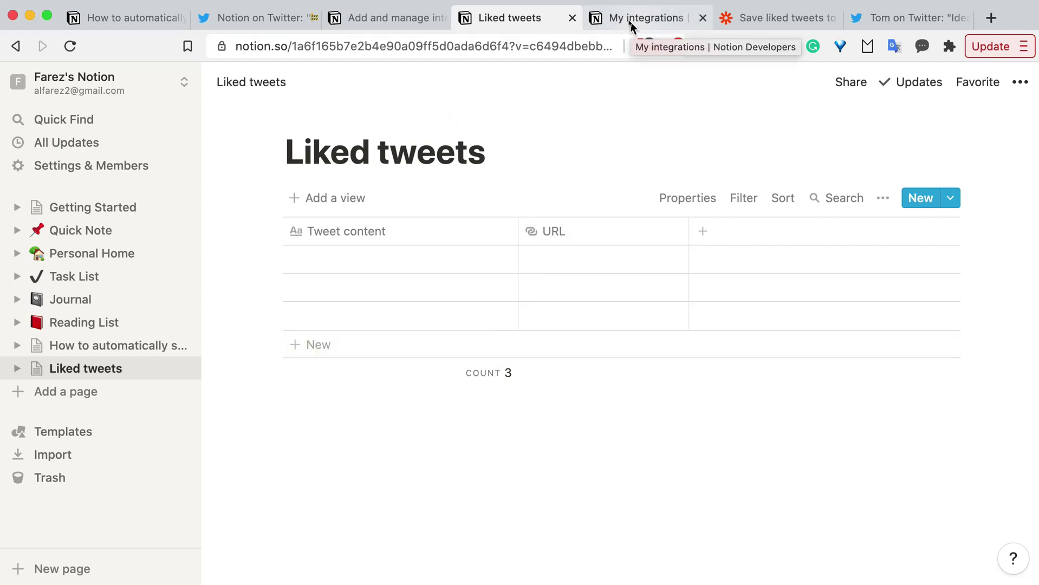
{"action": "left_click", "coordinate": [769, 16]}
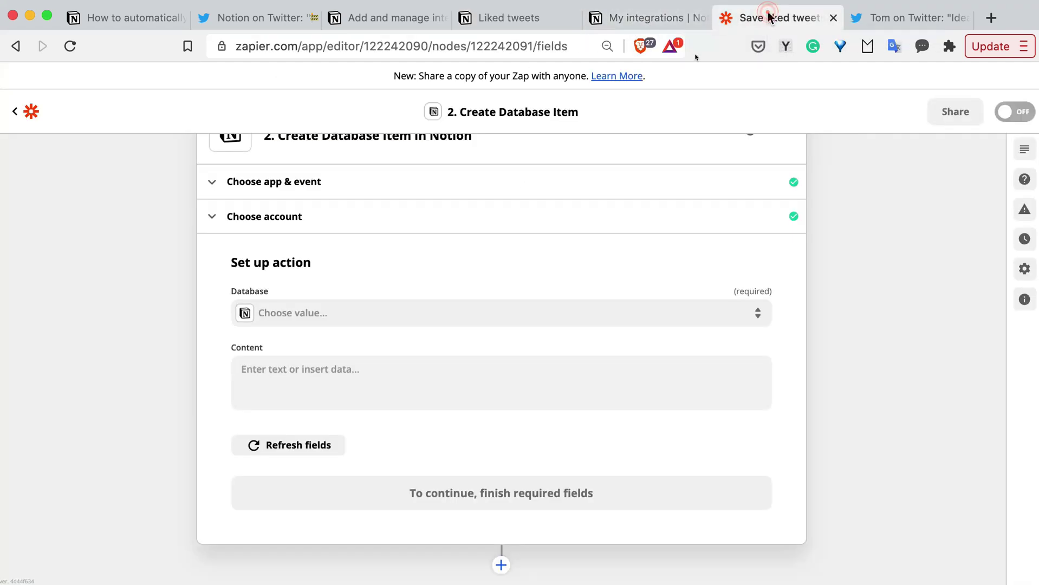
{"action": "left_click", "coordinate": [316, 320]}
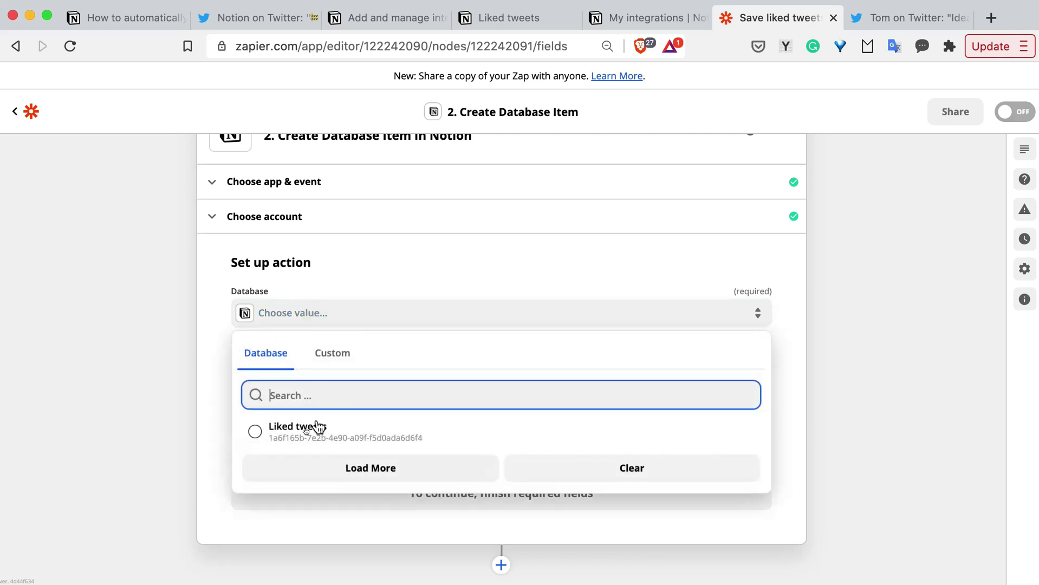
{"action": "left_click", "coordinate": [255, 433]}
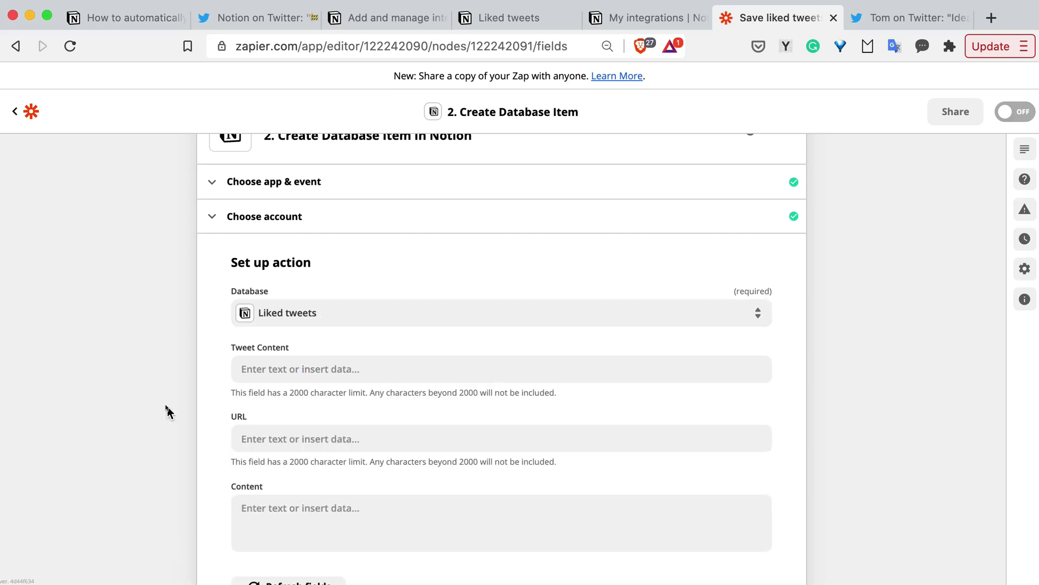
Compare the action's Tweet Content, URL and Content fields with the columns of the Liked tweets database in Notion.
{"action": "scroll", "coordinate": [355, 383], "scroll_direction": "down", "scroll_amount": 3}
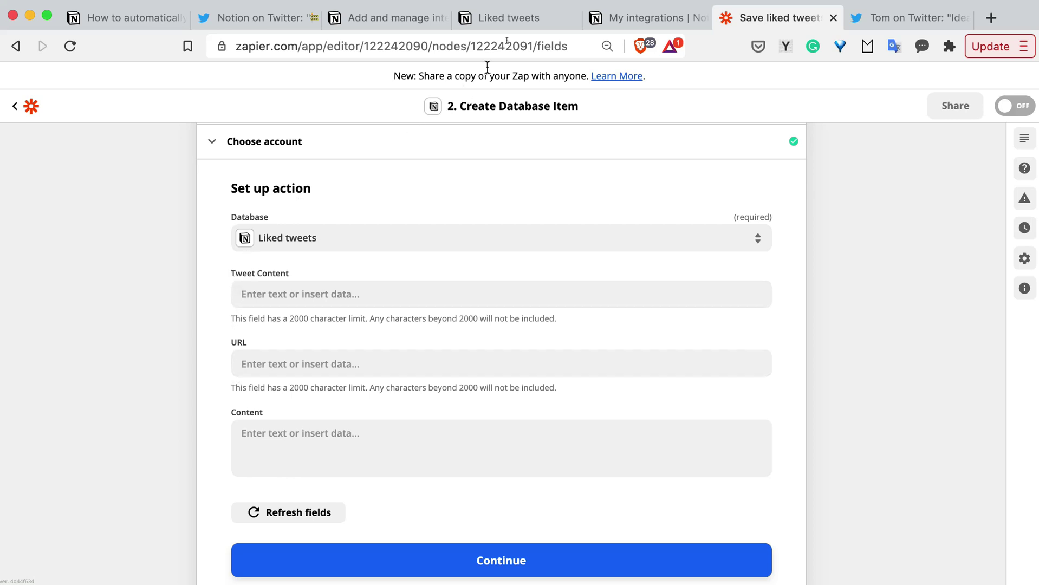
{"action": "left_click", "coordinate": [522, 24]}
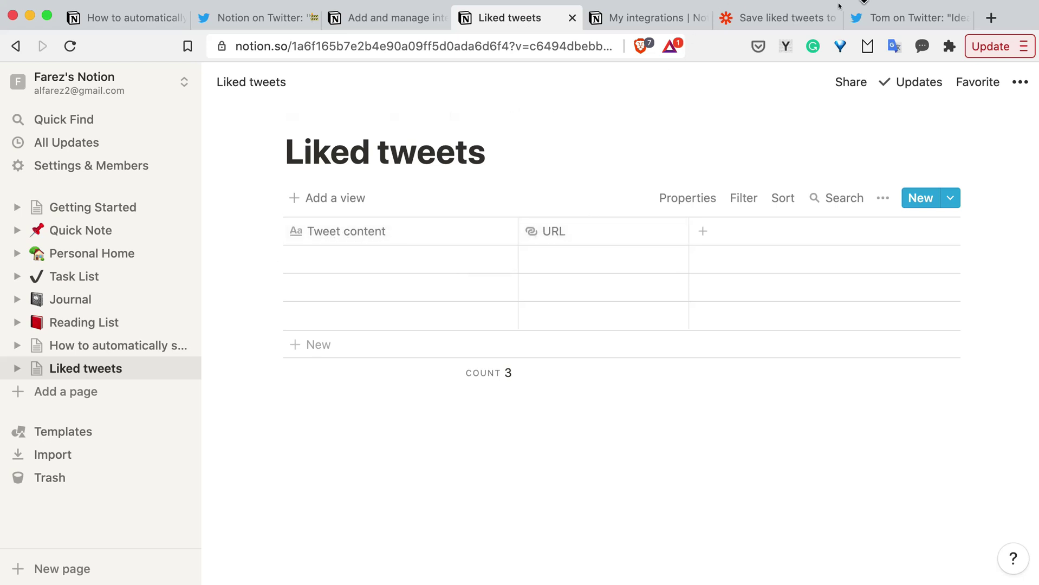
{"action": "left_click", "coordinate": [783, 20]}
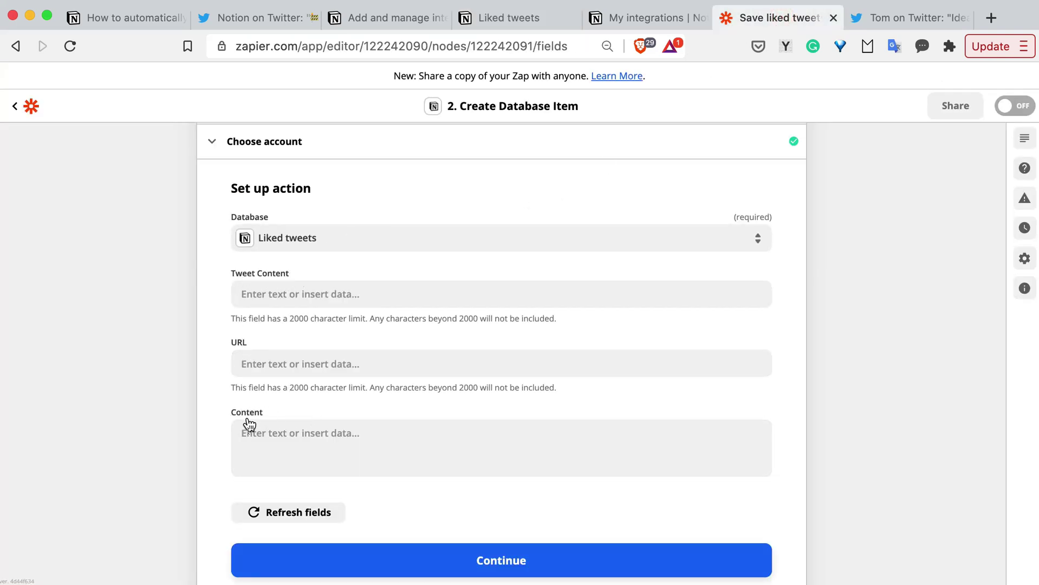
{"action": "left_click", "coordinate": [248, 459]}
{"action": "left_click", "coordinate": [306, 452]}
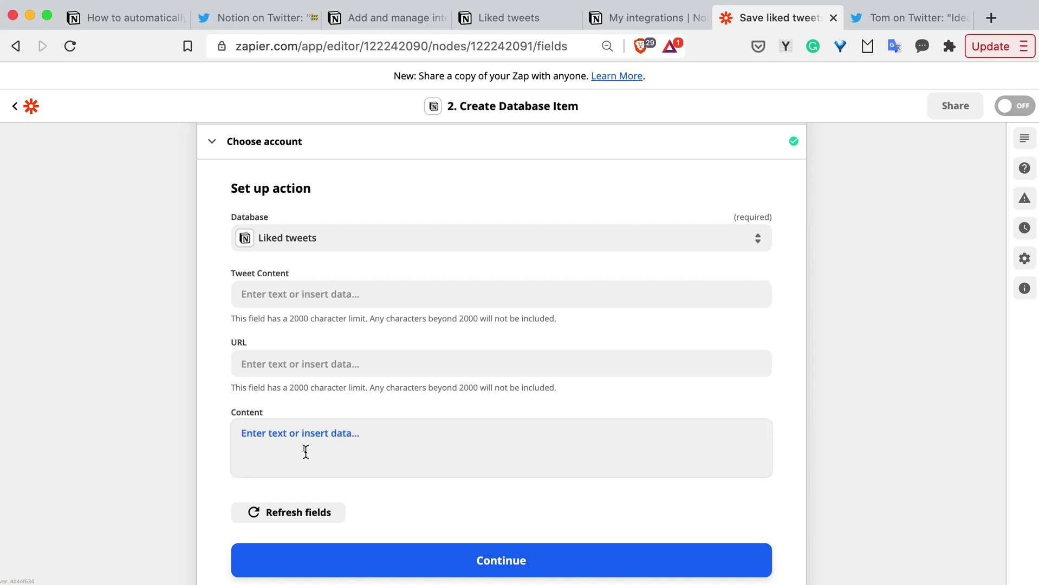
{"action": "left_click", "coordinate": [243, 438]}
{"action": "left_click", "coordinate": [216, 437]}
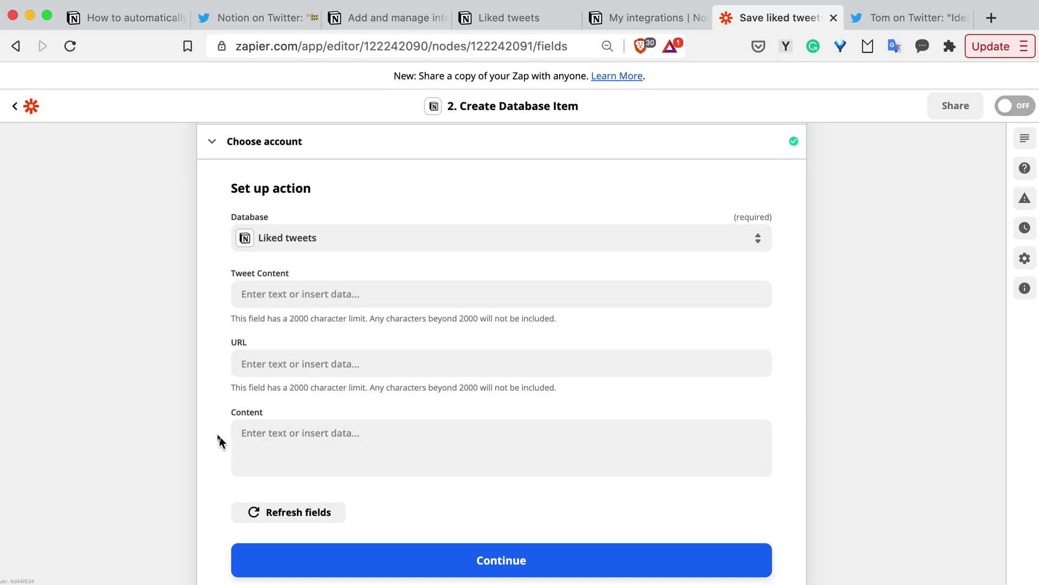
Map the Notion action's Tweet Content field to the liked tweet's Text from the Twitter trigger.
{"action": "left_click", "coordinate": [290, 288]}
{"action": "left_click", "coordinate": [185, 299]}
{"action": "left_click", "coordinate": [295, 293]}
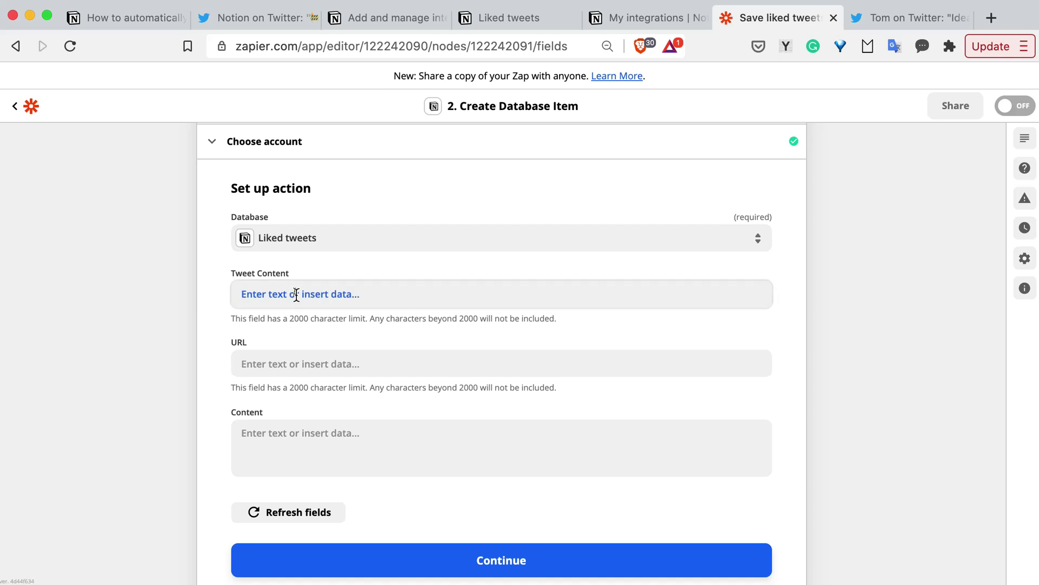
{"action": "left_click", "coordinate": [296, 296]}
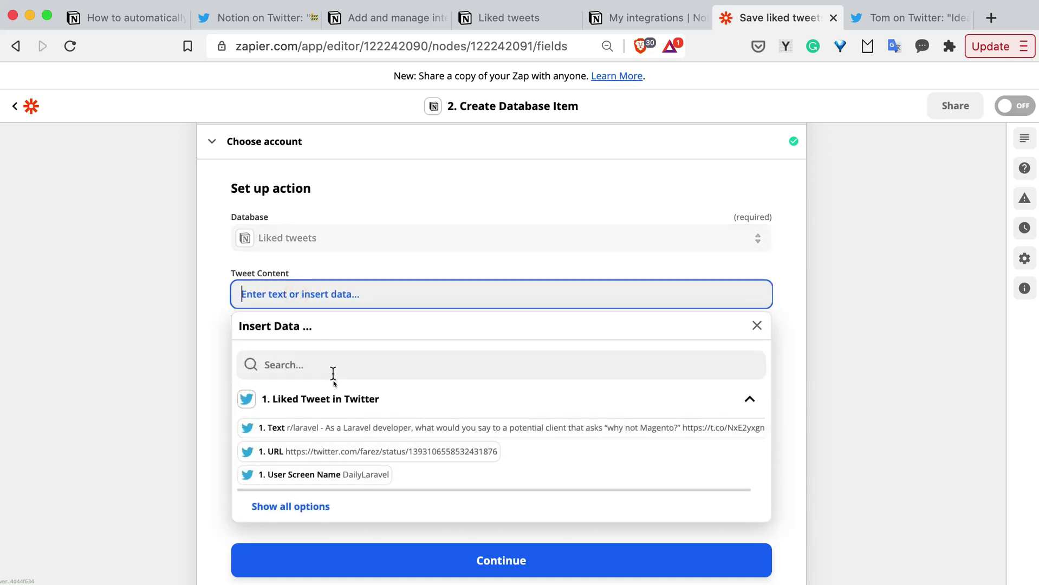
{"action": "scroll", "coordinate": [336, 391], "scroll_direction": "down", "scroll_amount": 2}
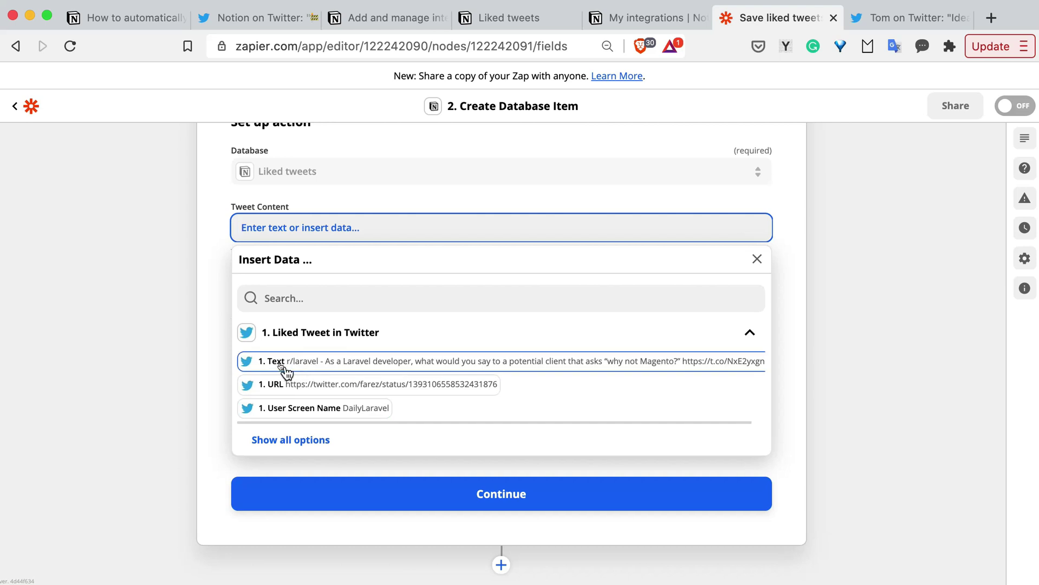
{"action": "left_click", "coordinate": [340, 360]}
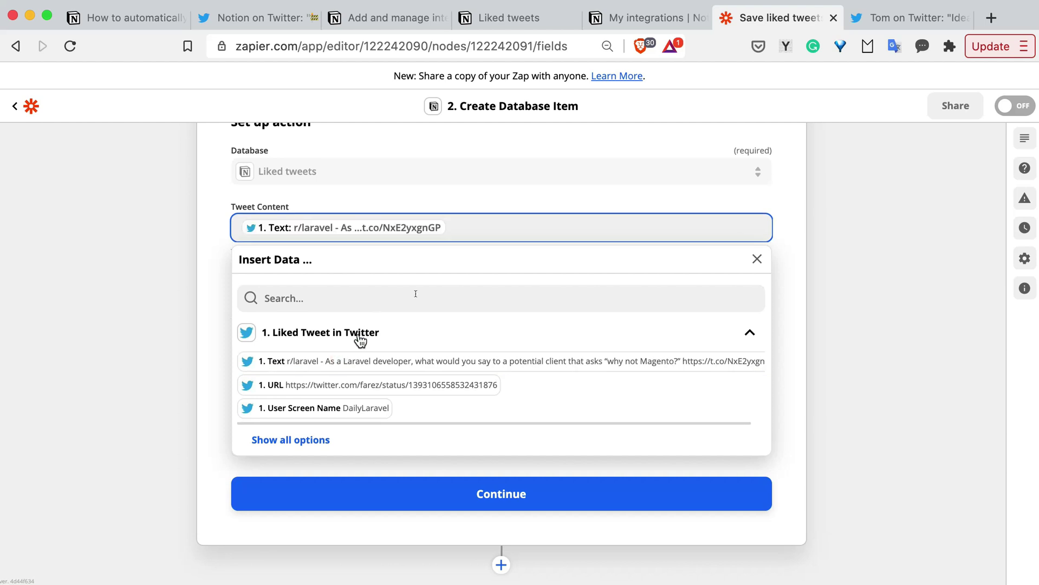
{"action": "left_click", "coordinate": [757, 260]}
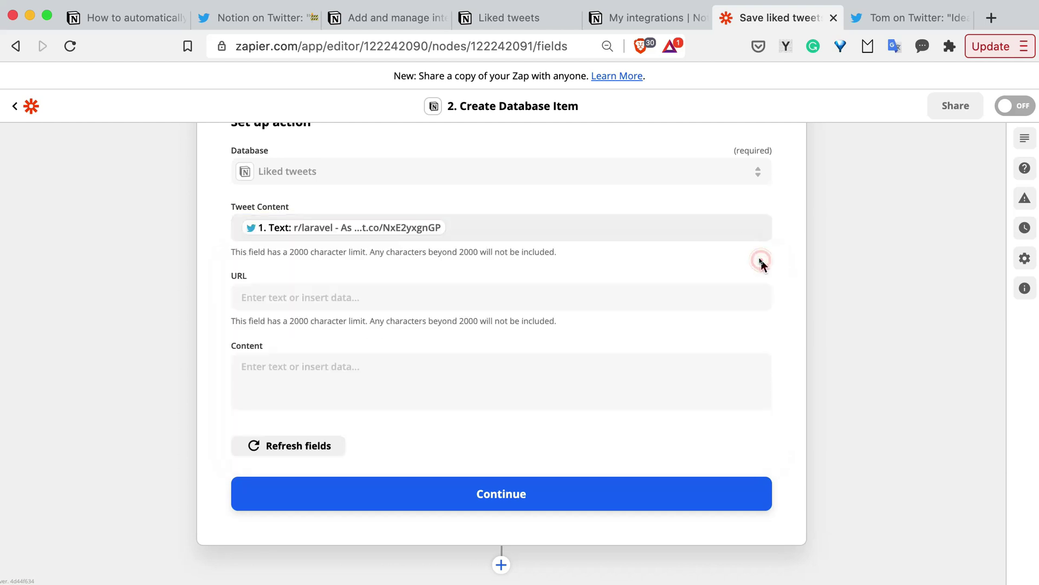
Map the action's URL field to the liked tweet's URL and look through all the other available tweet data.
{"action": "left_click", "coordinate": [308, 300]}
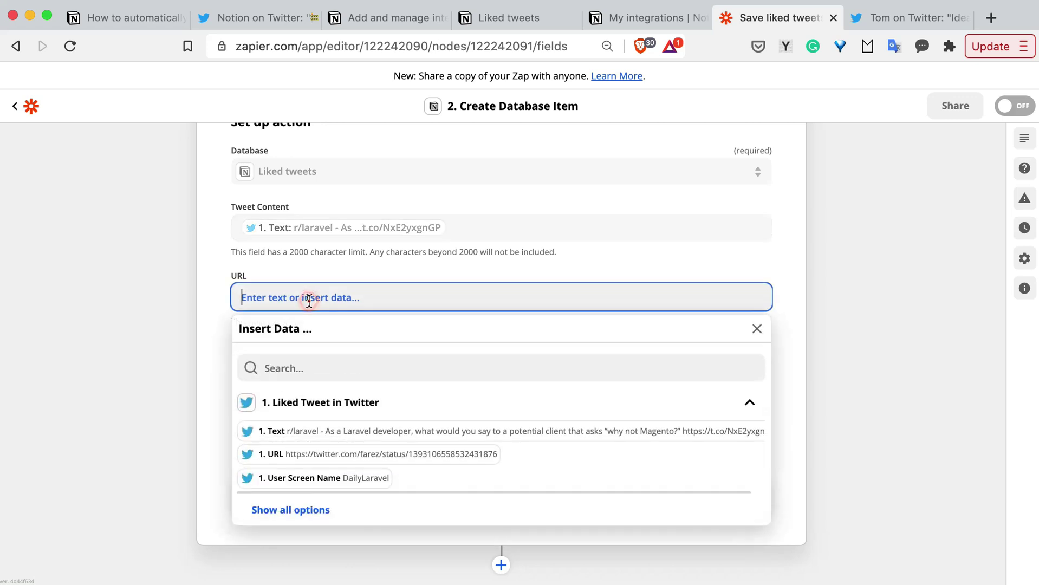
{"action": "left_click", "coordinate": [303, 458]}
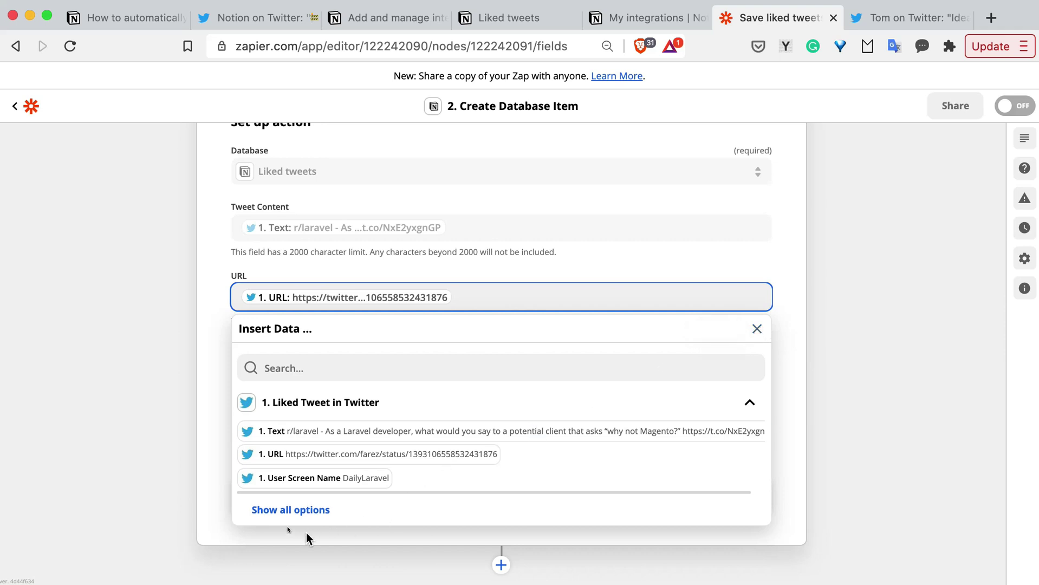
{"action": "scroll", "coordinate": [292, 509], "scroll_direction": "down", "scroll_amount": 1}
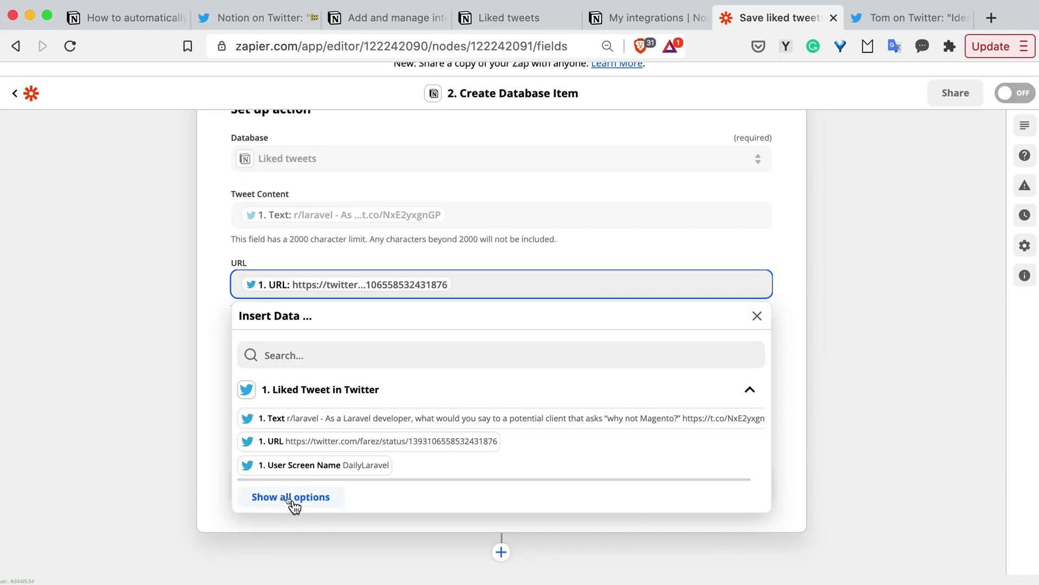
{"action": "left_click", "coordinate": [282, 501]}
{"action": "scroll", "coordinate": [365, 464], "scroll_direction": "down", "scroll_amount": 3}
{"action": "scroll", "coordinate": [365, 464], "scroll_direction": "down", "scroll_amount": 10}
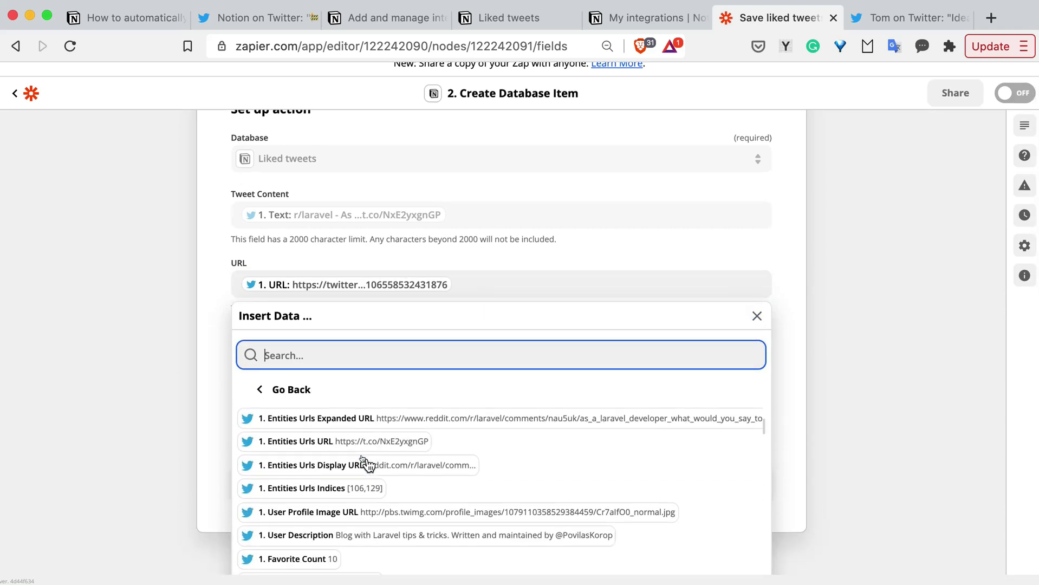
{"action": "scroll", "coordinate": [367, 464], "scroll_direction": "up", "scroll_amount": 10}
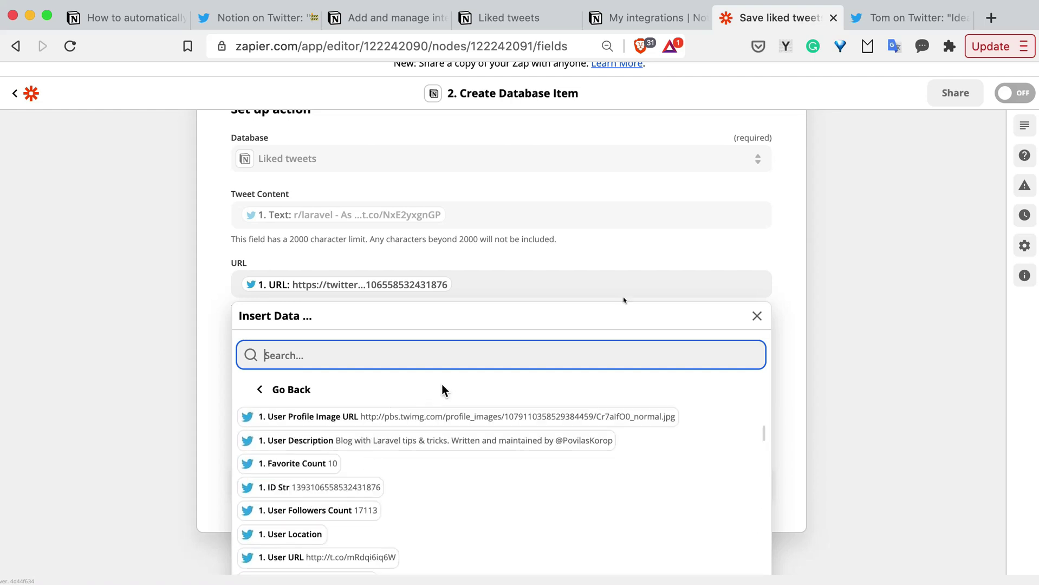
{"action": "left_click", "coordinate": [757, 314]}
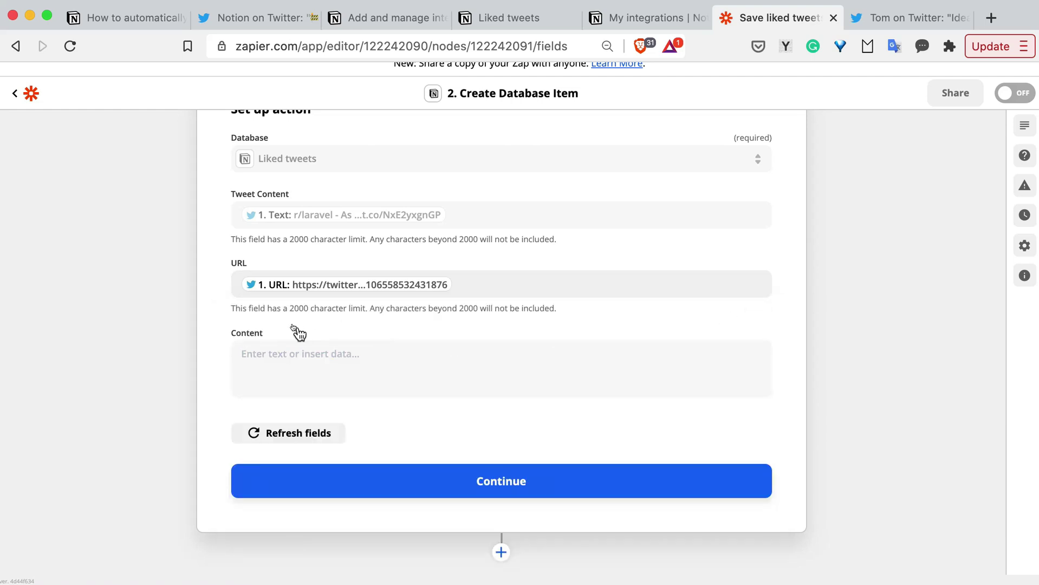
Continue with Content left empty, run Test & Review for the action, and check the Liked tweets database in Notion.
{"action": "left_click", "coordinate": [215, 385]}
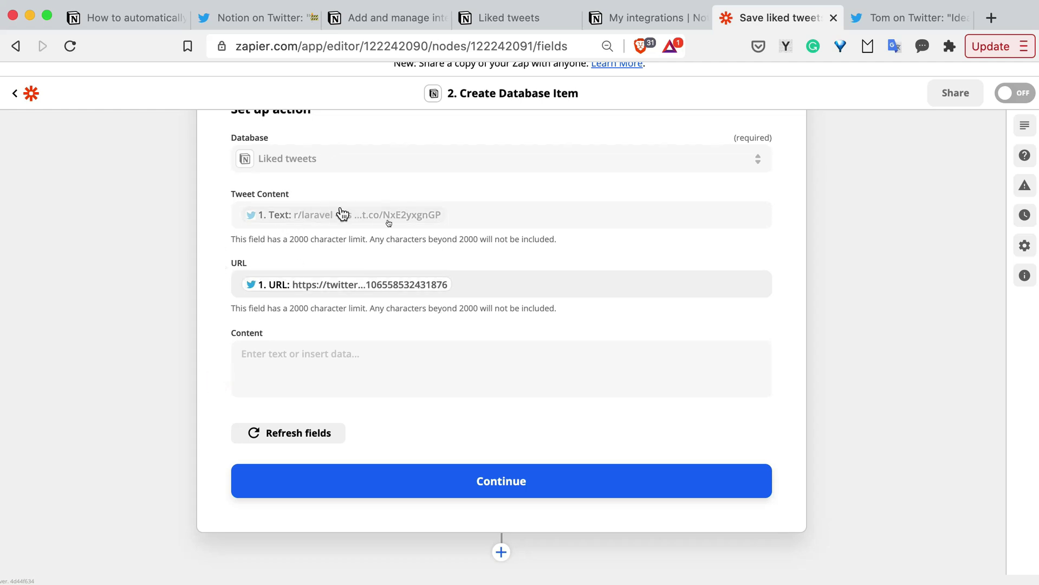
{"action": "scroll", "coordinate": [512, 233], "scroll_direction": "up", "scroll_amount": 2}
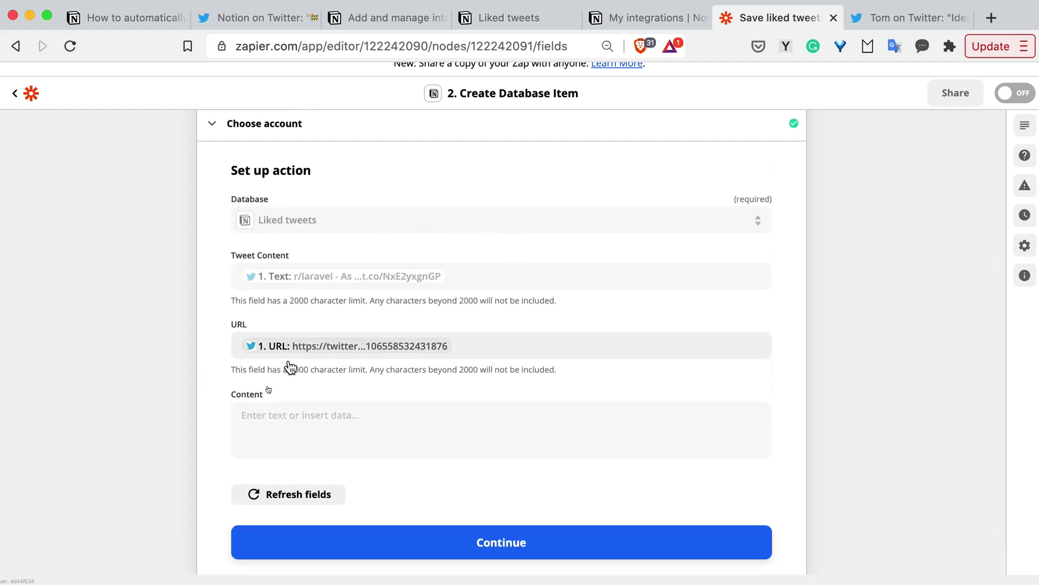
{"action": "scroll", "coordinate": [373, 437], "scroll_direction": "down", "scroll_amount": 1}
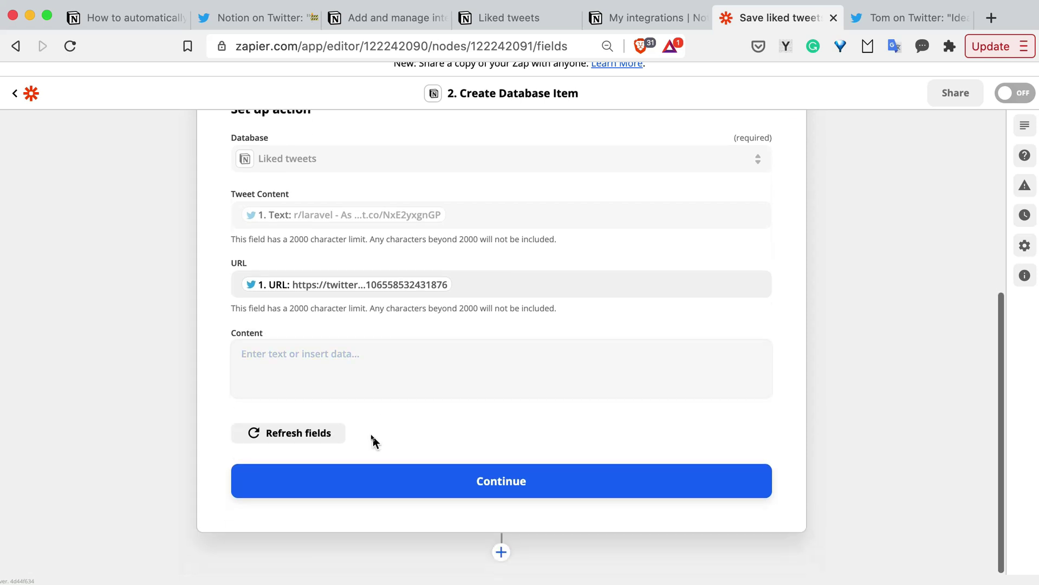
{"action": "left_click", "coordinate": [501, 481]}
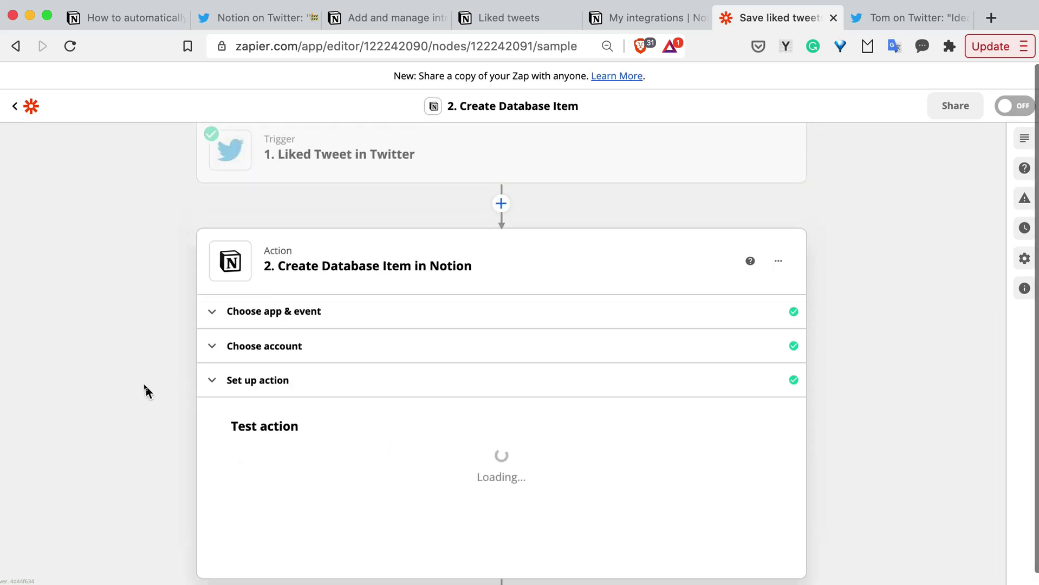
{"action": "scroll", "coordinate": [223, 443], "scroll_direction": "down", "scroll_amount": 4}
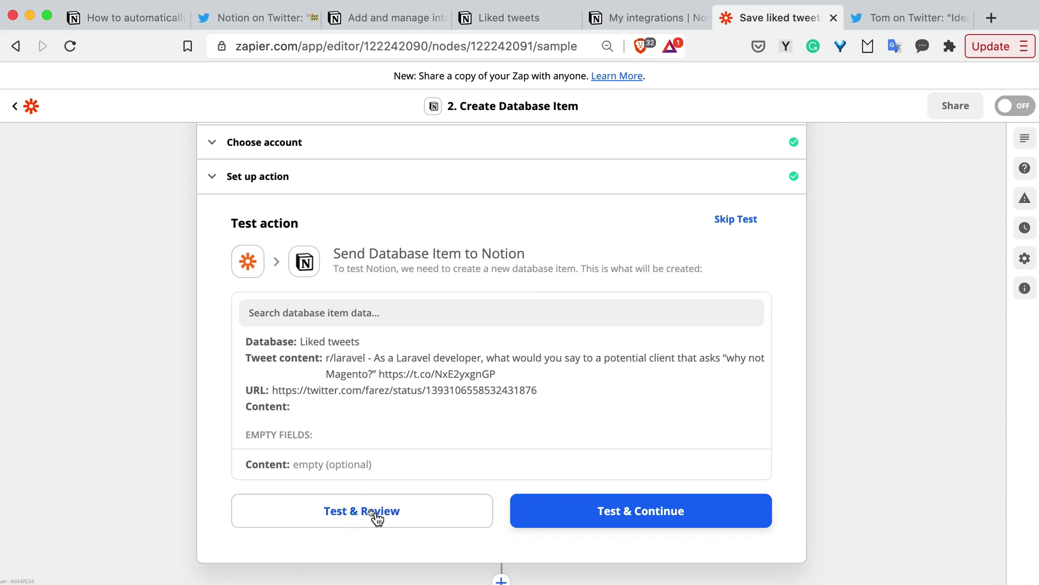
{"action": "left_click", "coordinate": [377, 518]}
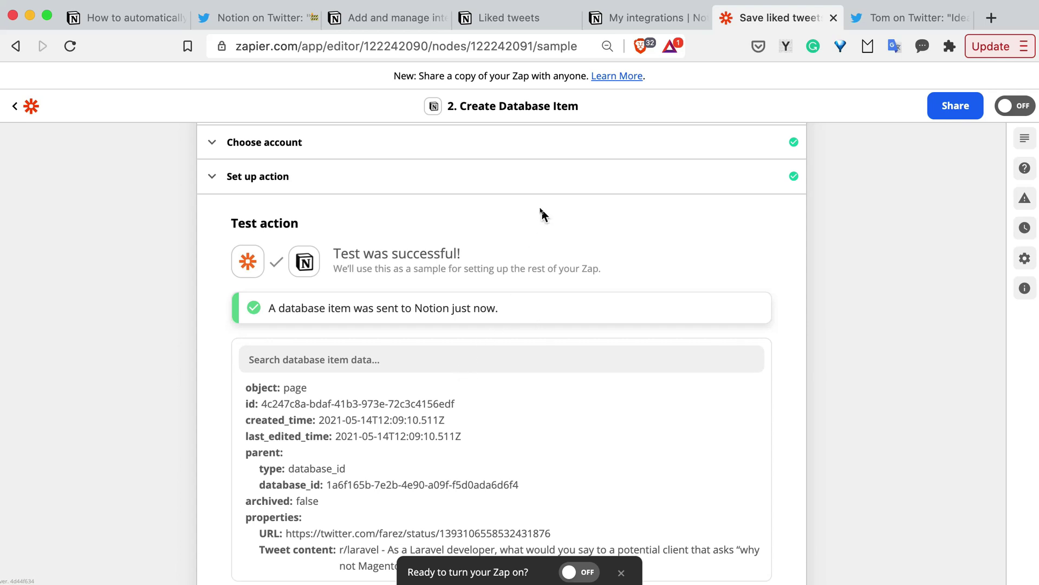
{"action": "left_click", "coordinate": [511, 22]}
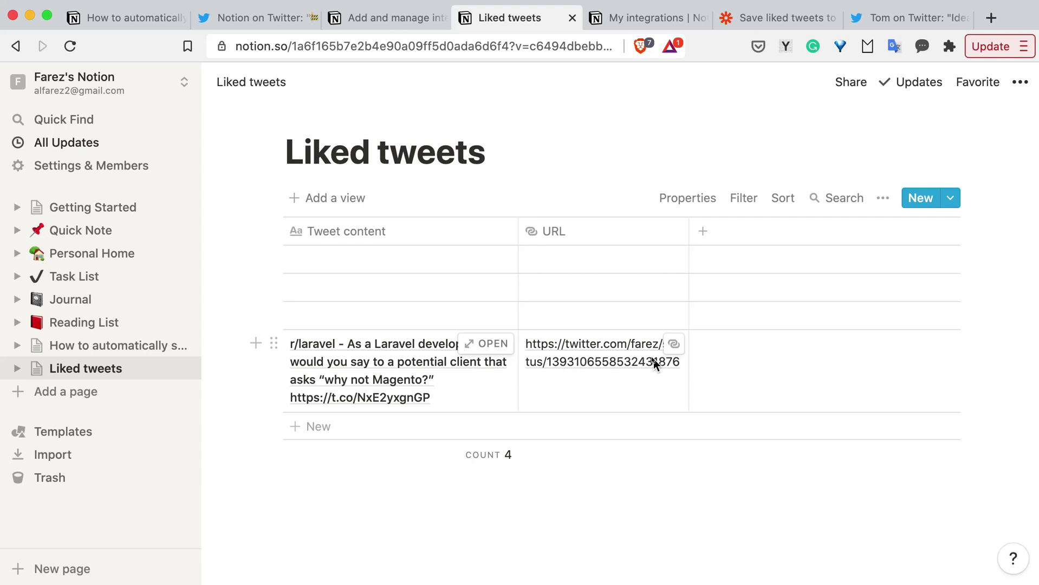
Return to the Zap editor, turn on the Zap and dismiss the offer to share a copy.
{"action": "left_click", "coordinate": [780, 19]}
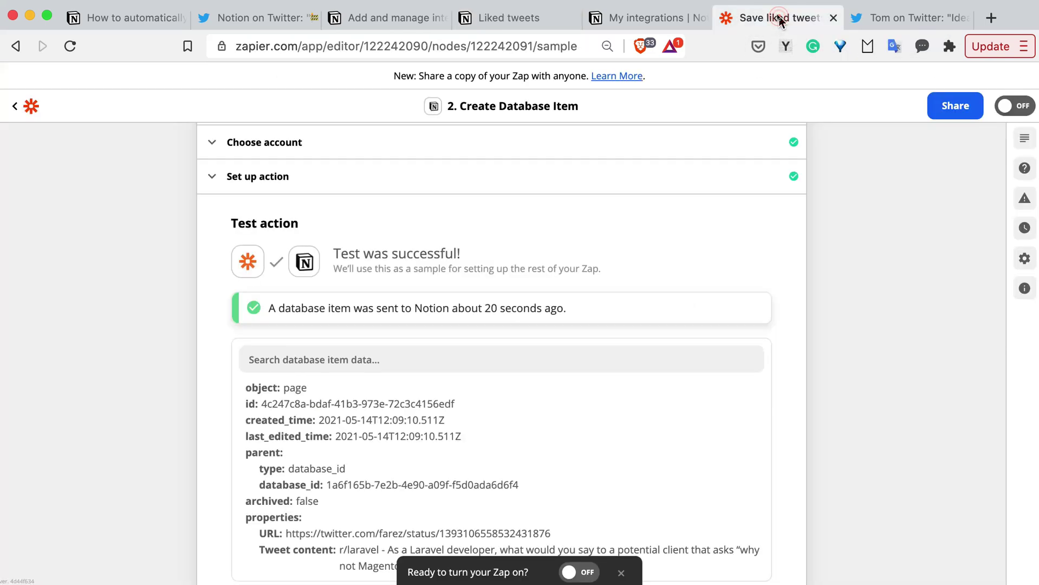
{"action": "scroll", "coordinate": [474, 302], "scroll_direction": "down", "scroll_amount": 5}
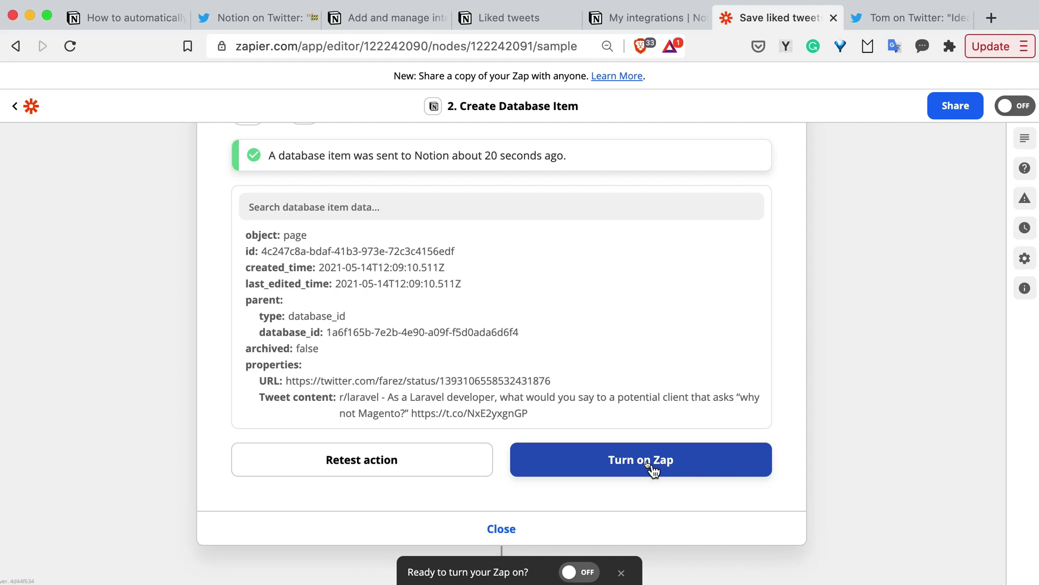
{"action": "left_click", "coordinate": [648, 464]}
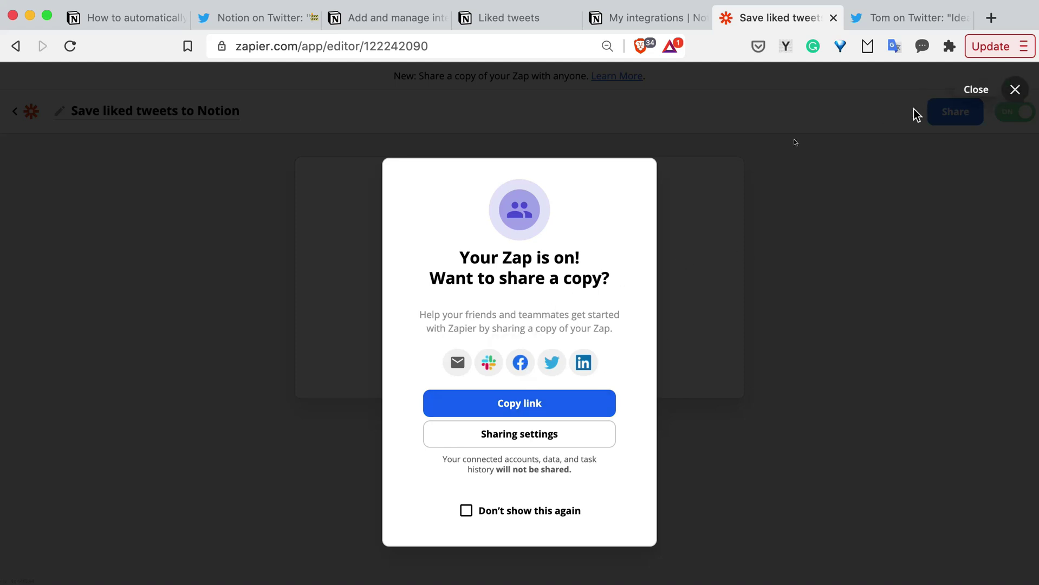
{"action": "left_click", "coordinate": [1015, 90]}
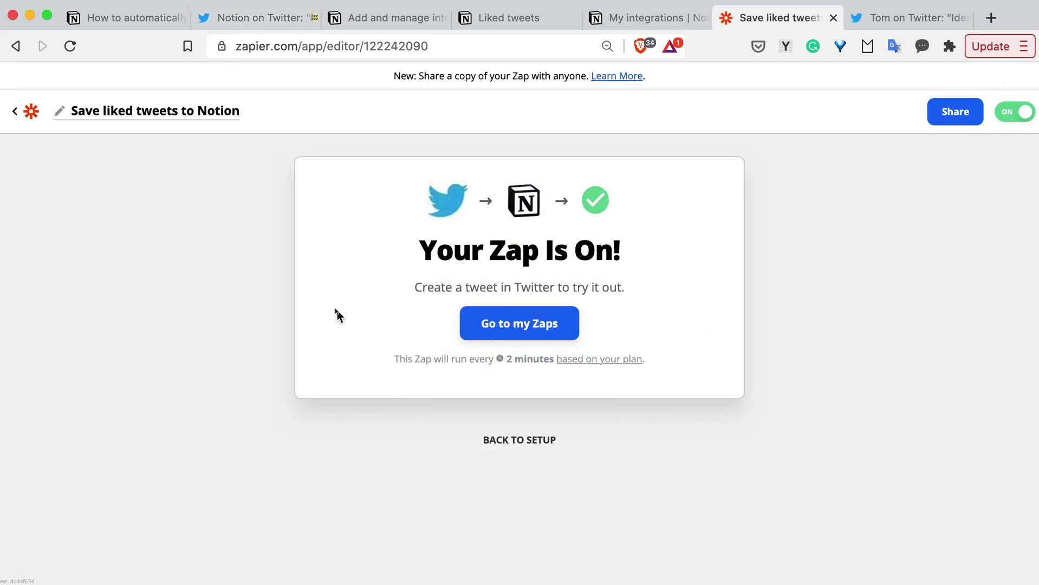
Delete the r/laravel test row from the Liked tweets database in Notion.
{"action": "left_click", "coordinate": [504, 20]}
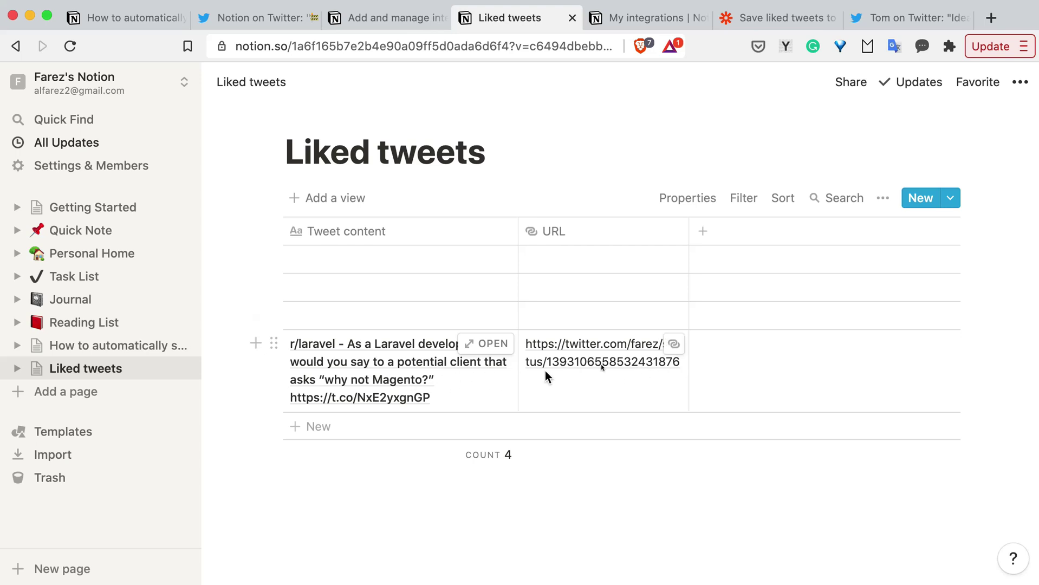
{"action": "left_click", "coordinate": [274, 343]}
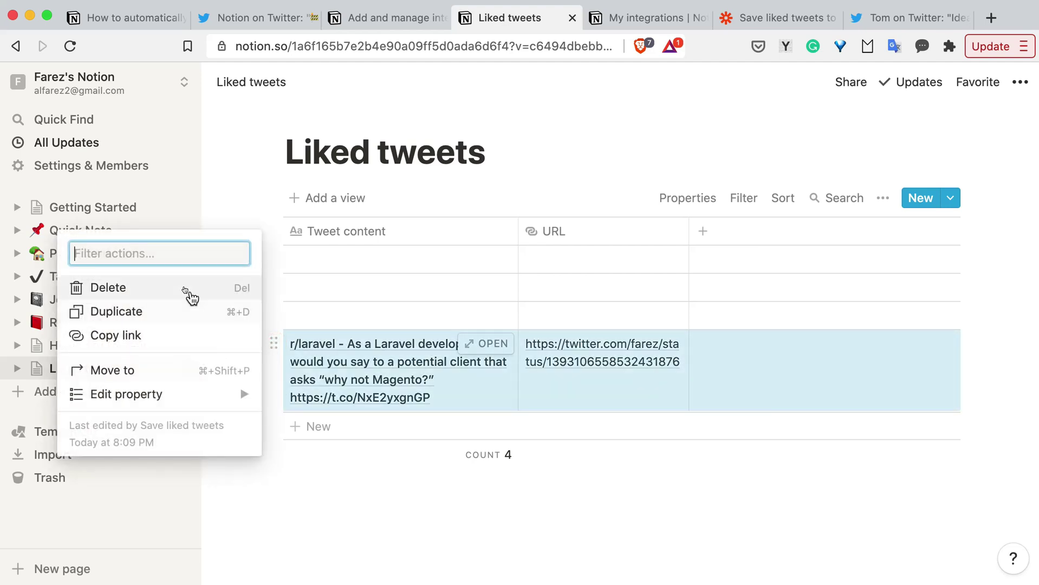
{"action": "left_click", "coordinate": [189, 291]}
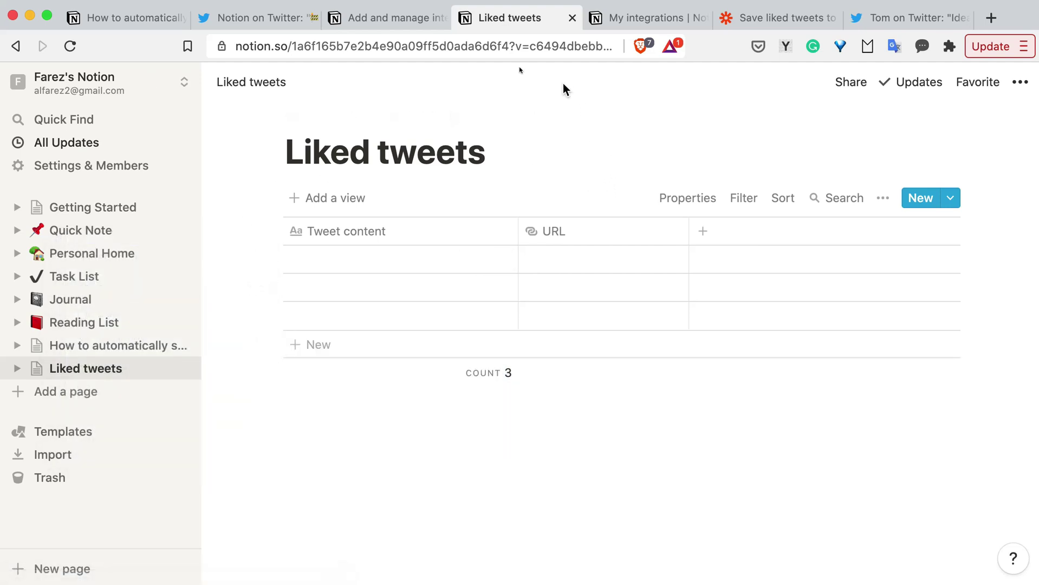
Switch to Twitter, search for "$doge" and browse the tweets in the top results.
{"action": "left_click", "coordinate": [245, 22]}
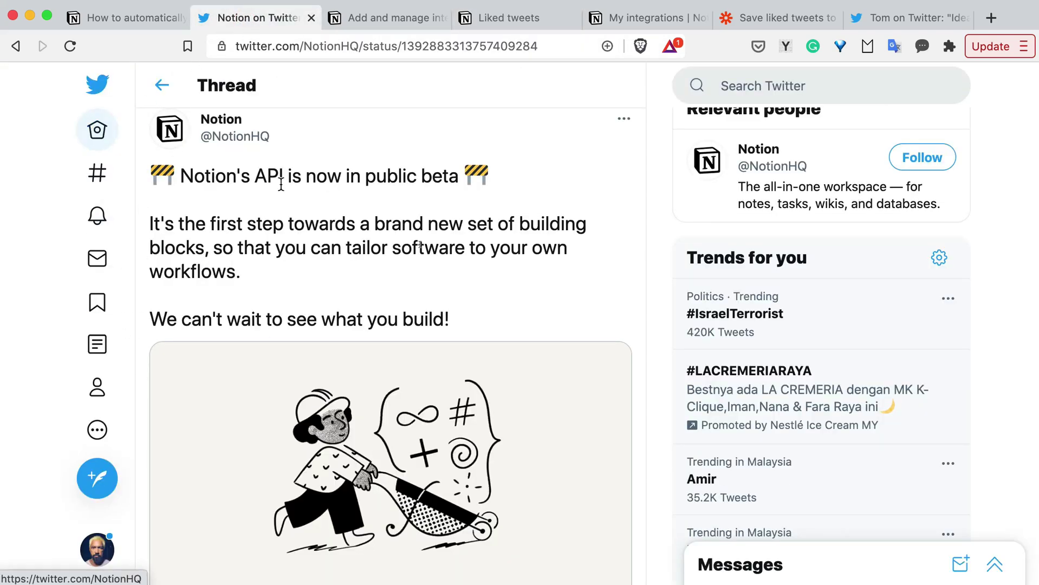
{"action": "scroll", "coordinate": [425, 251], "scroll_direction": "down", "scroll_amount": 15}
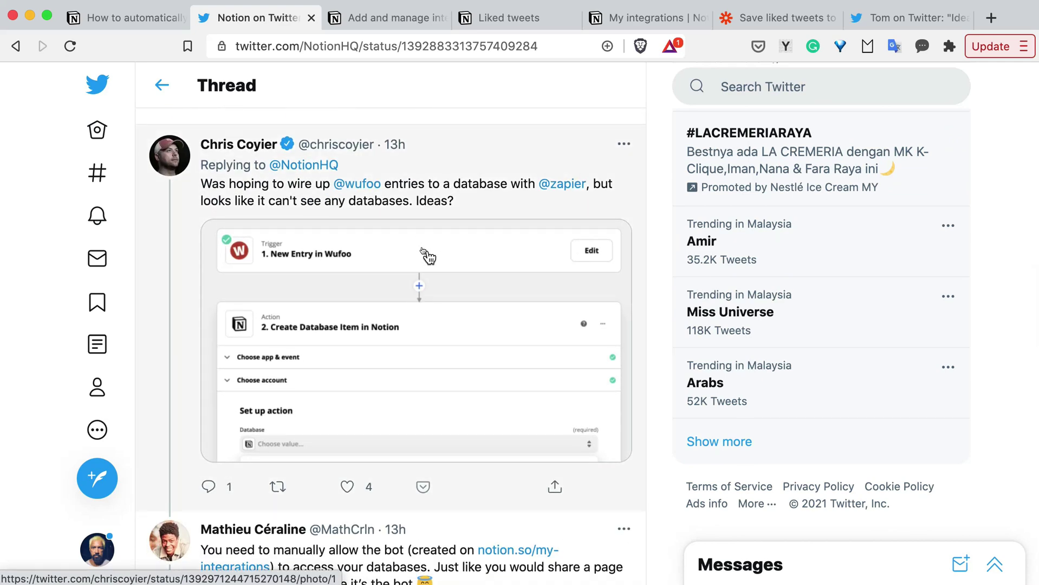
{"action": "scroll", "coordinate": [425, 255], "scroll_direction": "up", "scroll_amount": 4}
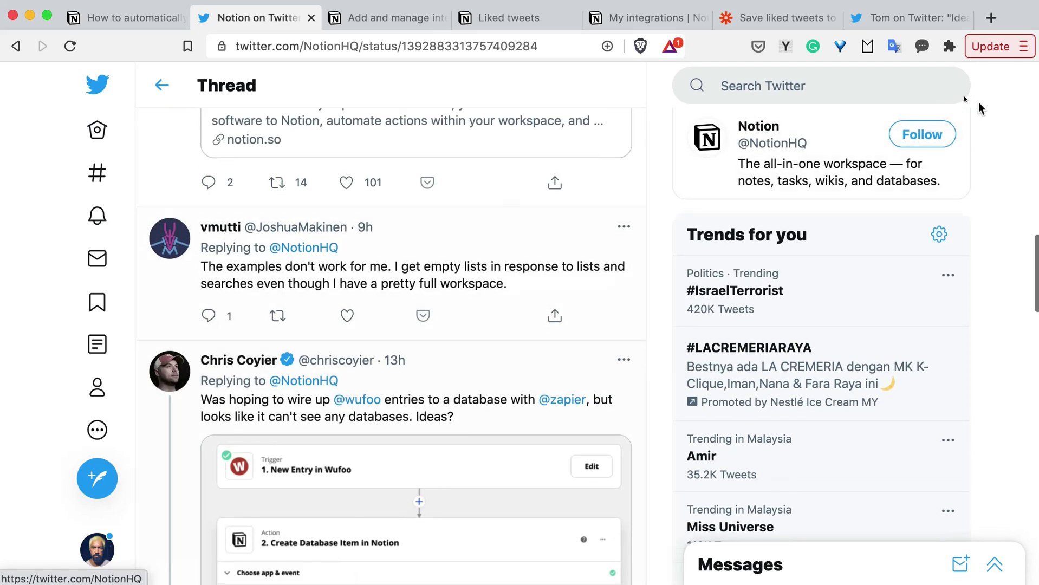
{"action": "left_click", "coordinate": [769, 89]}
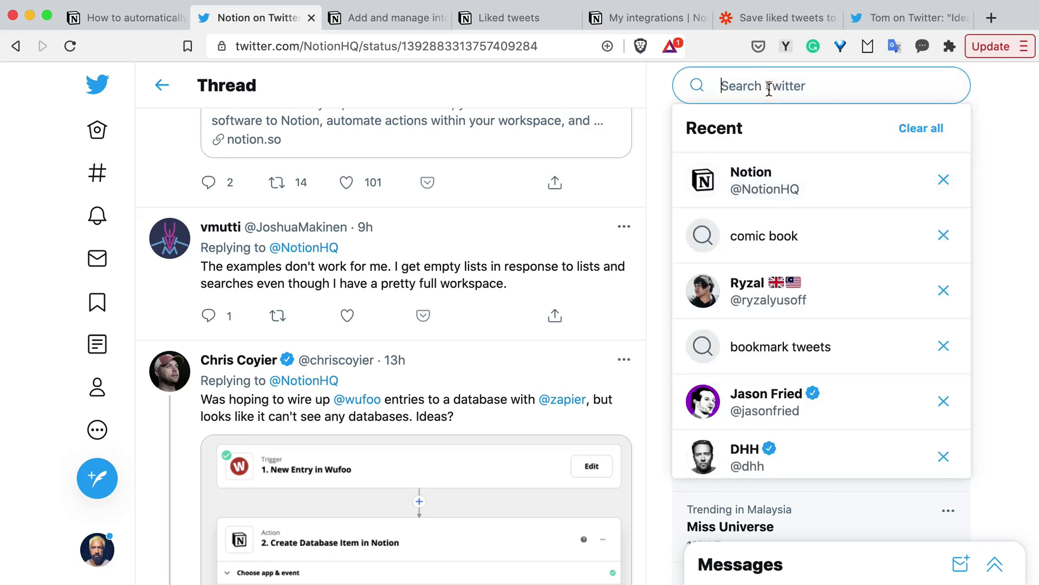
{"action": "type", "text": "doge"}
{"action": "key", "text": "BackSpace"}
{"action": "key", "text": "BackSpace"}
{"action": "key", "text": "BackSpace"}
{"action": "key", "text": "BackSpace"}
{"action": "type", "text": "$"}
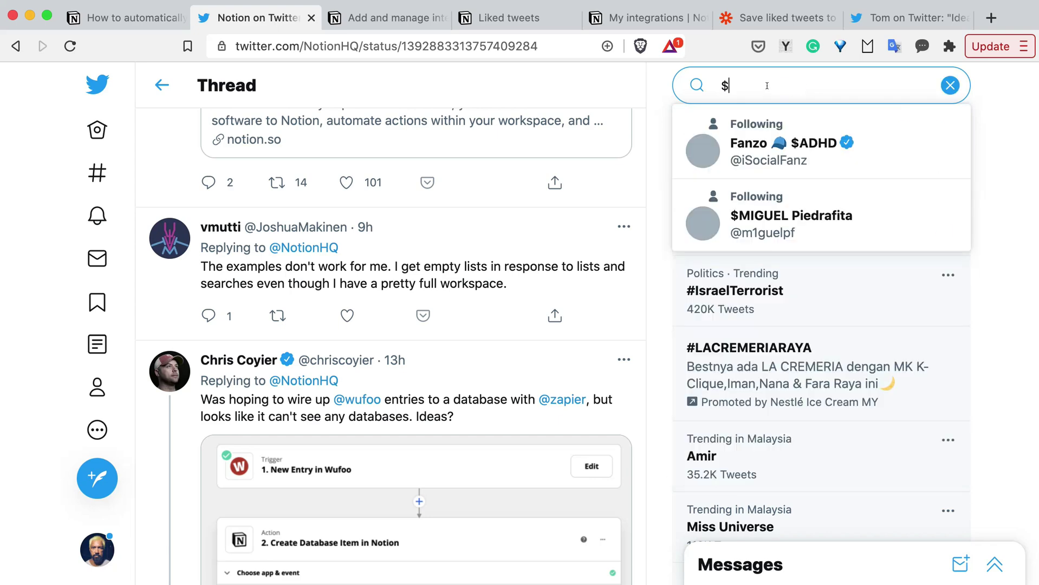
{"action": "type", "text": "dog"}
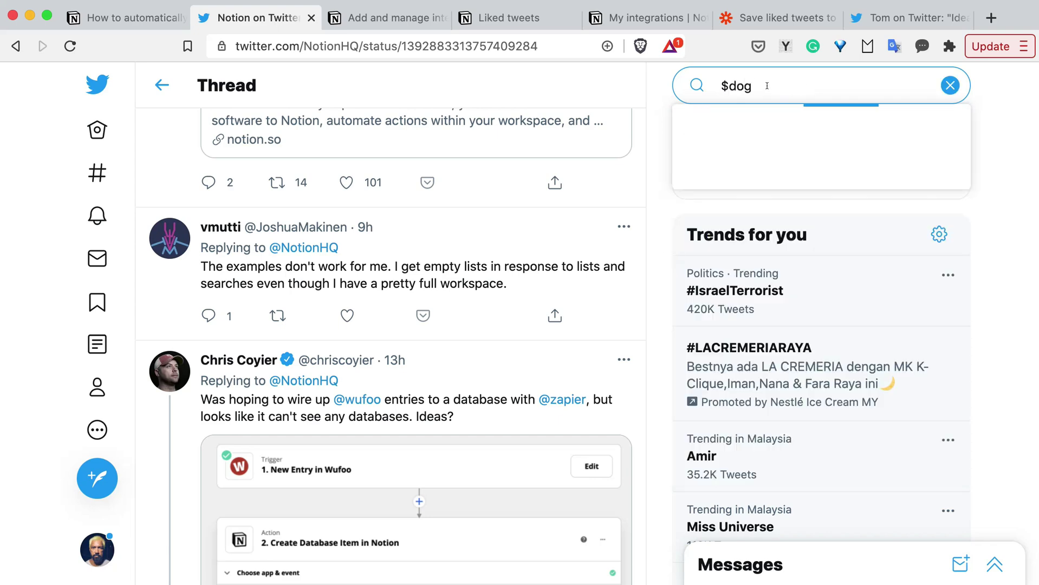
{"action": "type", "text": "e"}
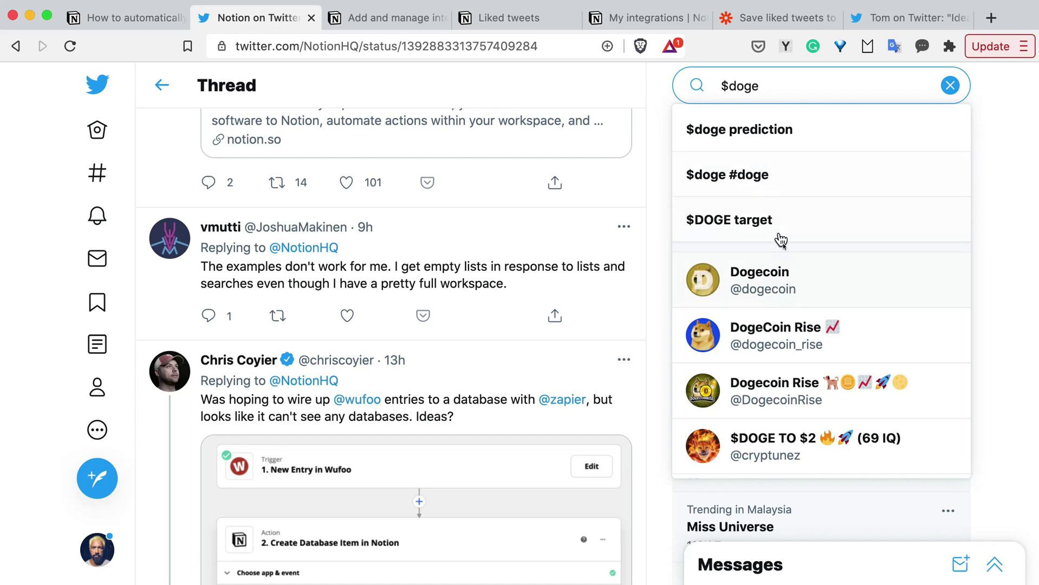
{"action": "key", "text": "Return"}
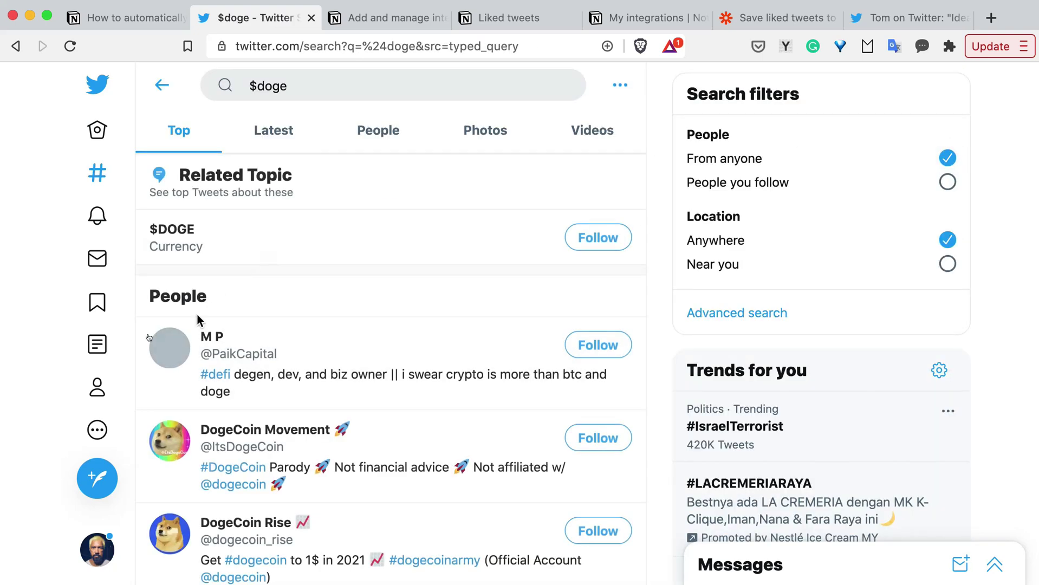
{"action": "scroll", "coordinate": [347, 251], "scroll_direction": "down", "scroll_amount": 10}
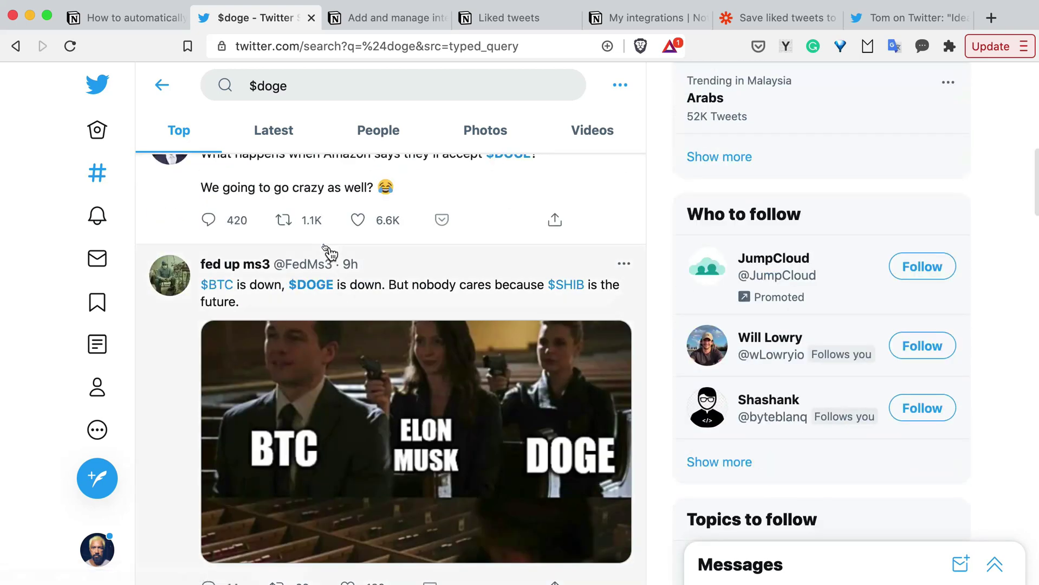
{"action": "scroll", "coordinate": [433, 258], "scroll_direction": "down", "scroll_amount": 2}
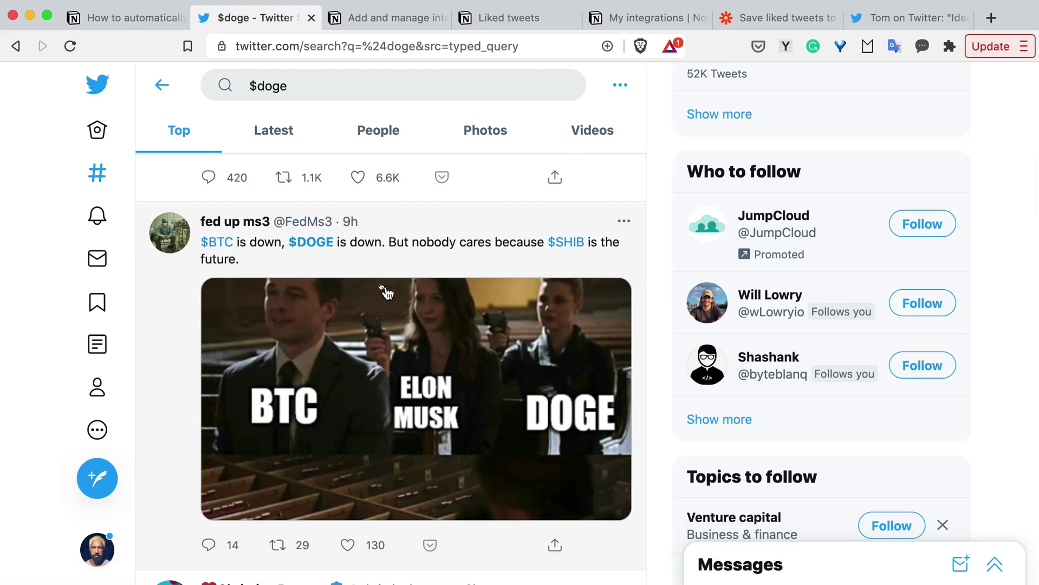
Find the "there is no stopping this train" tweet in the $doge results, like it, and return to the Liked tweets database in Notion.
{"action": "scroll", "coordinate": [386, 290], "scroll_direction": "down", "scroll_amount": 5}
{"action": "scroll", "coordinate": [386, 290], "scroll_direction": "down", "scroll_amount": 10}
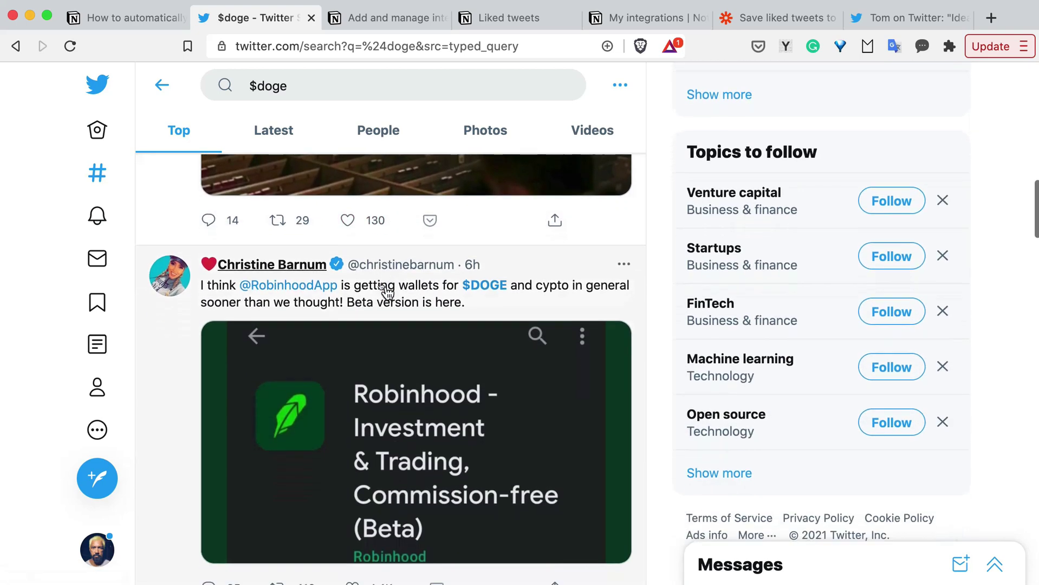
{"action": "scroll", "coordinate": [386, 293], "scroll_direction": "down", "scroll_amount": 2}
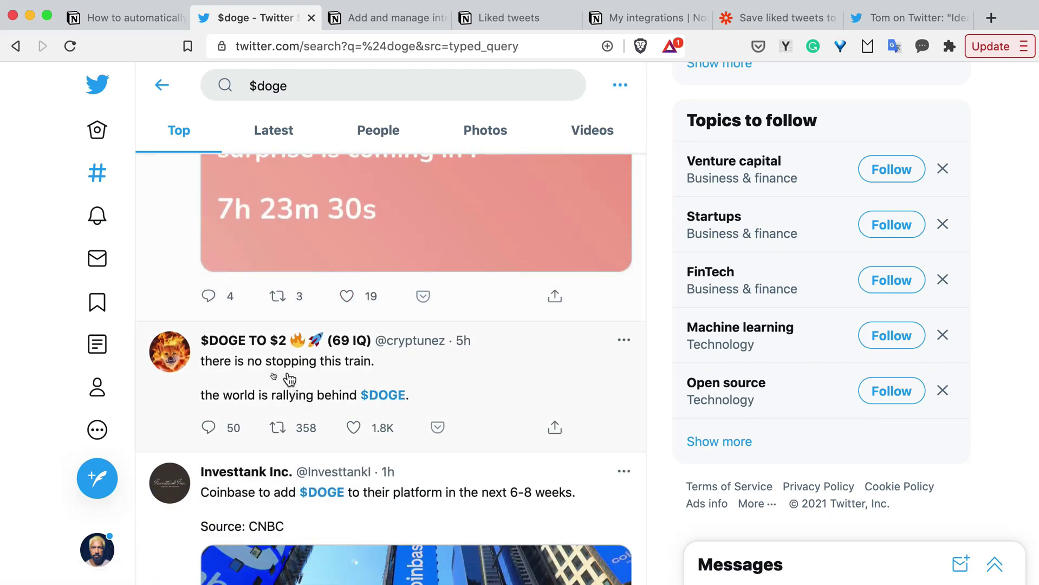
{"action": "left_click", "coordinate": [261, 381]}
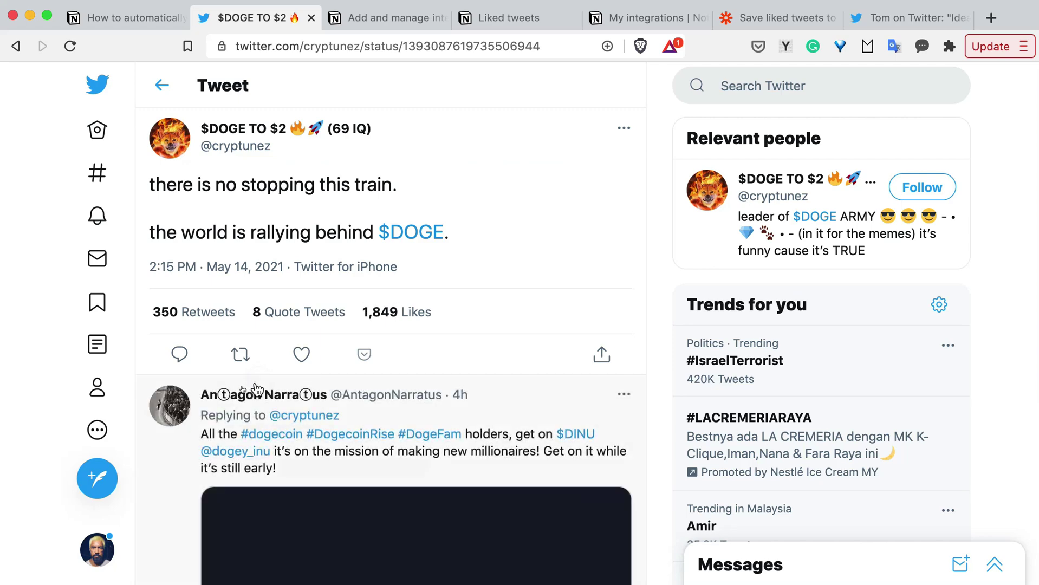
{"action": "mouse_move", "coordinate": [243, 395]}
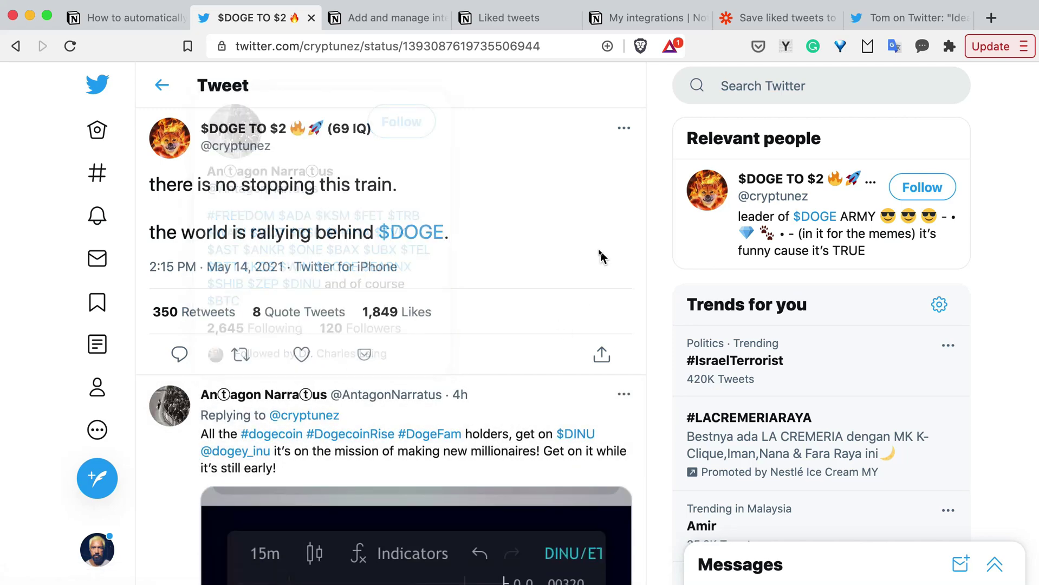
{"action": "left_click", "coordinate": [301, 355]}
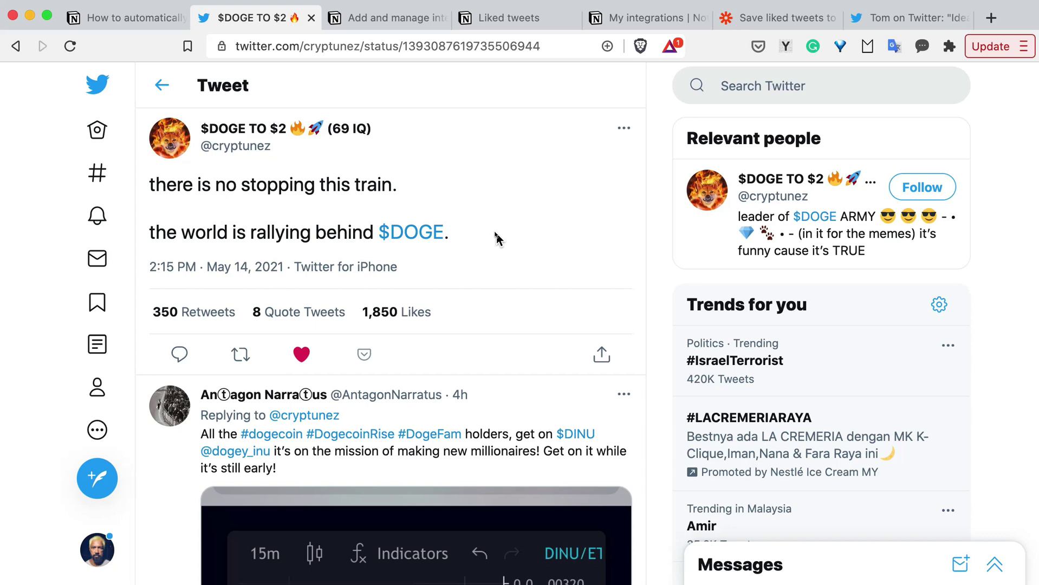
{"action": "left_click", "coordinate": [515, 19]}
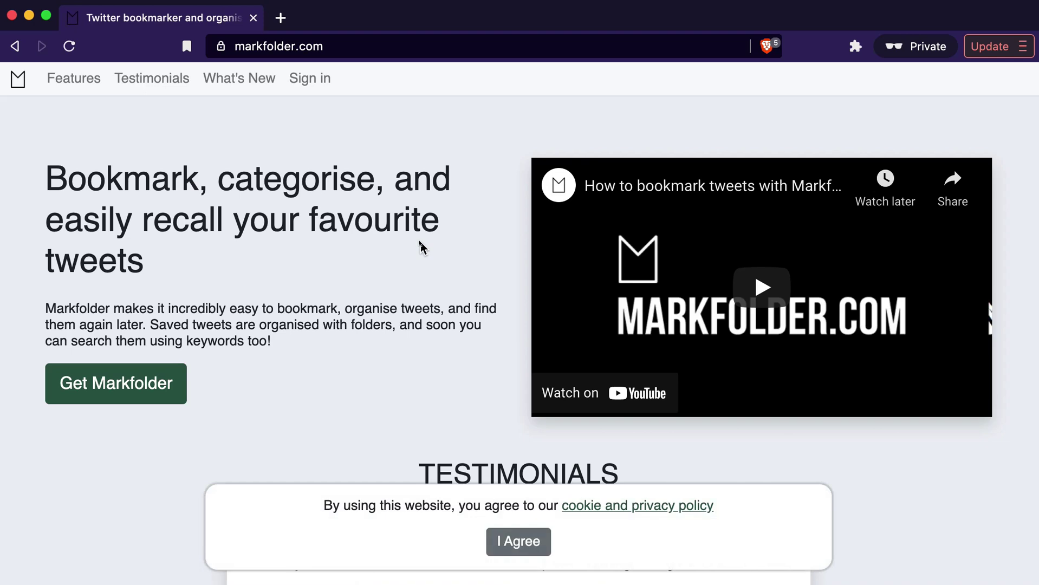
Accept the cookie and privacy notice on markfolder.com and look through the testimonials and browser extension options on the home page.
{"action": "scroll", "coordinate": [444, 336], "scroll_direction": "down", "scroll_amount": 1}
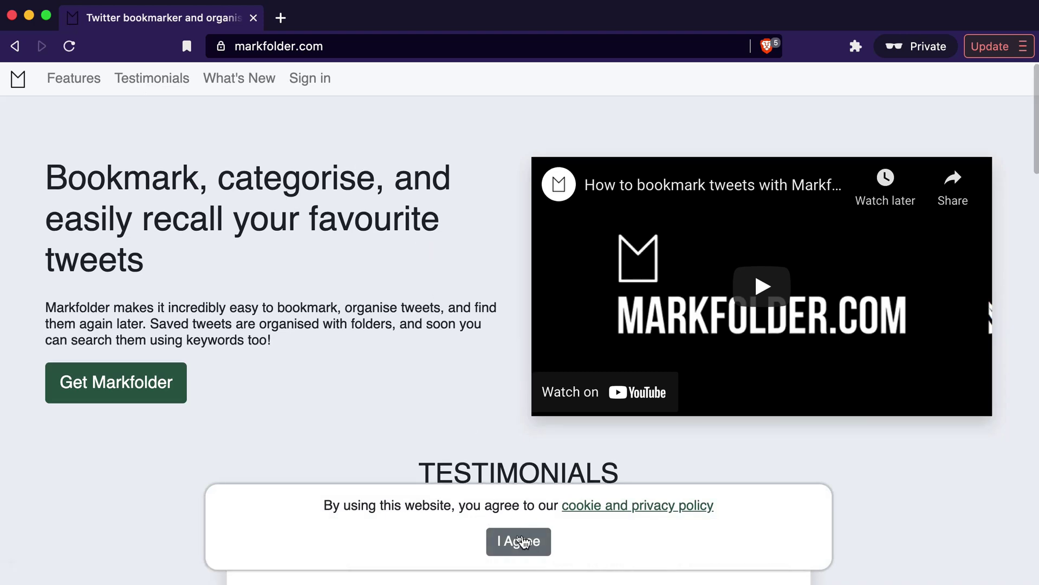
{"action": "left_click", "coordinate": [518, 541]}
{"action": "scroll", "coordinate": [422, 358], "scroll_direction": "down", "scroll_amount": 10}
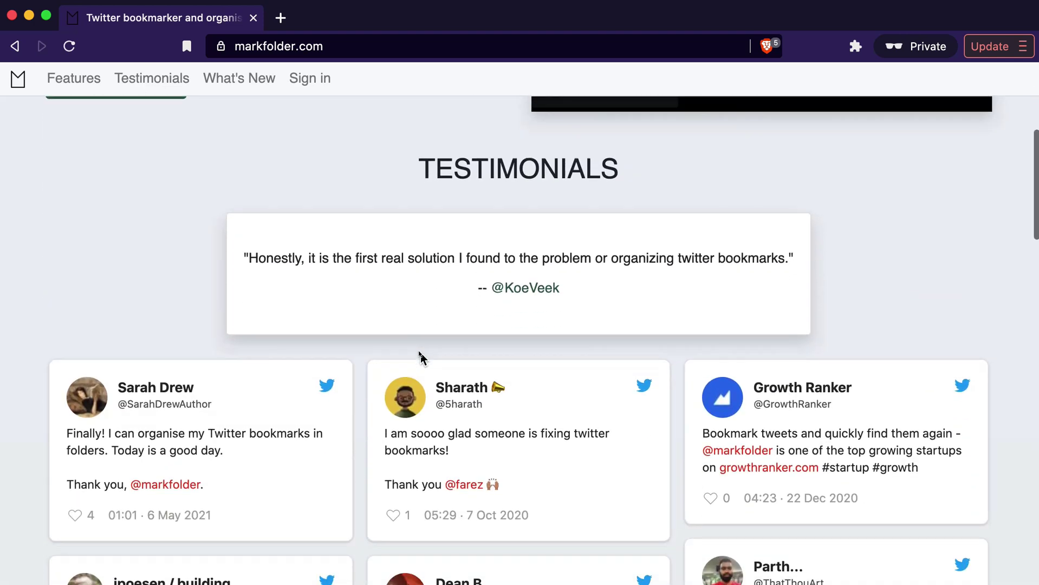
{"action": "scroll", "coordinate": [421, 358], "scroll_direction": "down", "scroll_amount": 10}
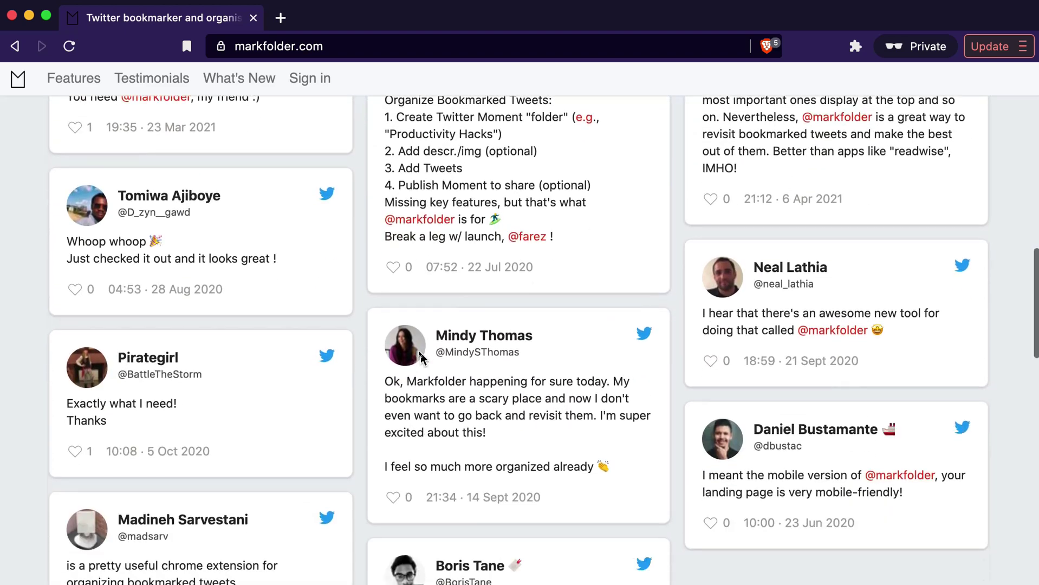
{"action": "scroll", "coordinate": [422, 358], "scroll_direction": "down", "scroll_amount": 10}
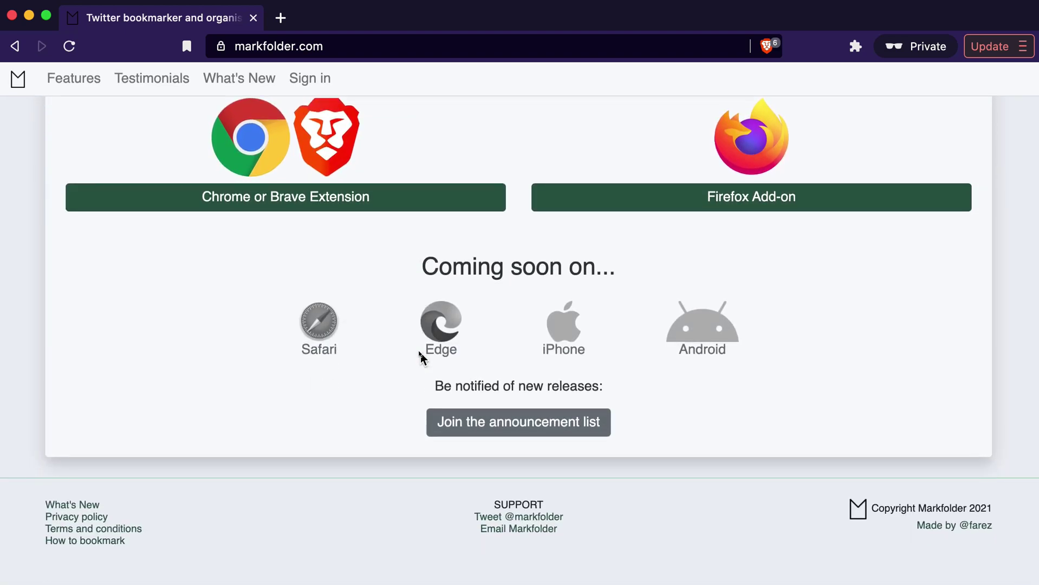
{"action": "scroll", "coordinate": [422, 359], "scroll_direction": "up", "scroll_amount": 20}
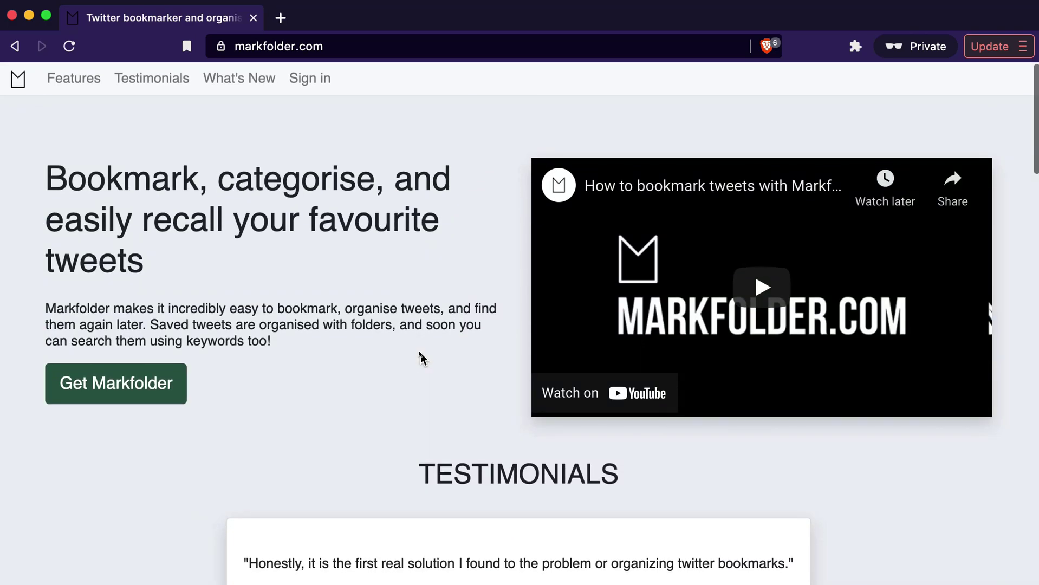